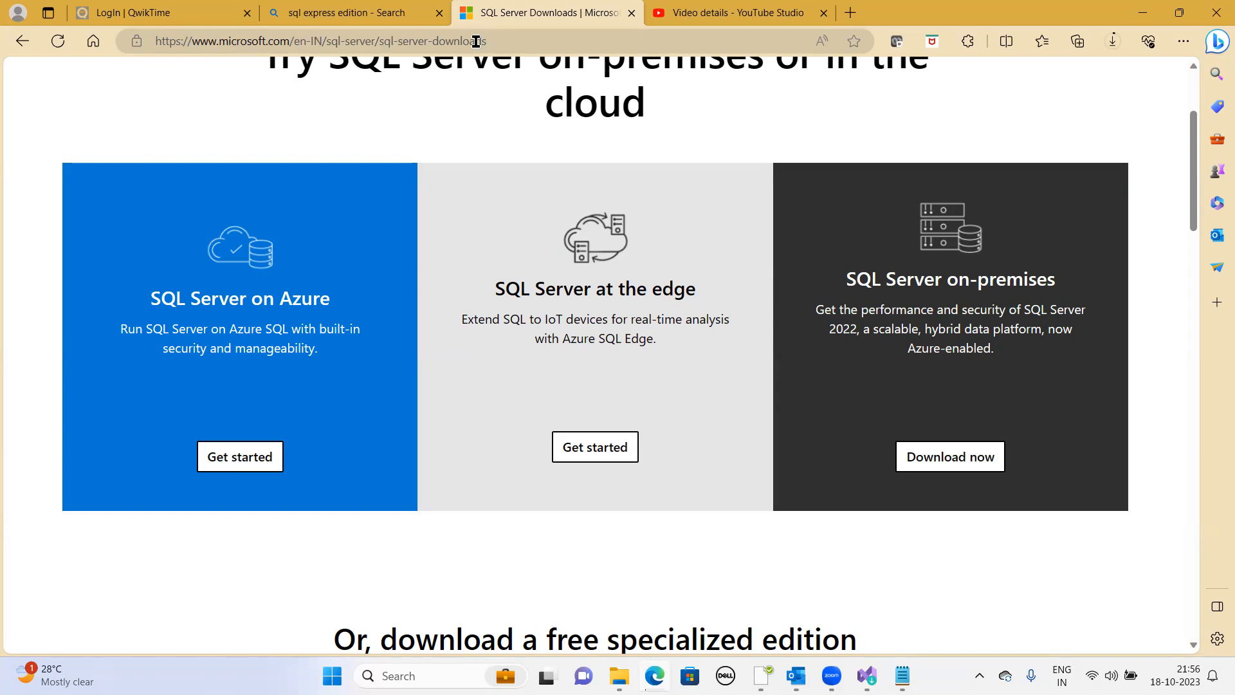
# - Open the Microsoft SQL Server 2019 Express download page from the sql express edition search results
pyautogui.click(330, 18)
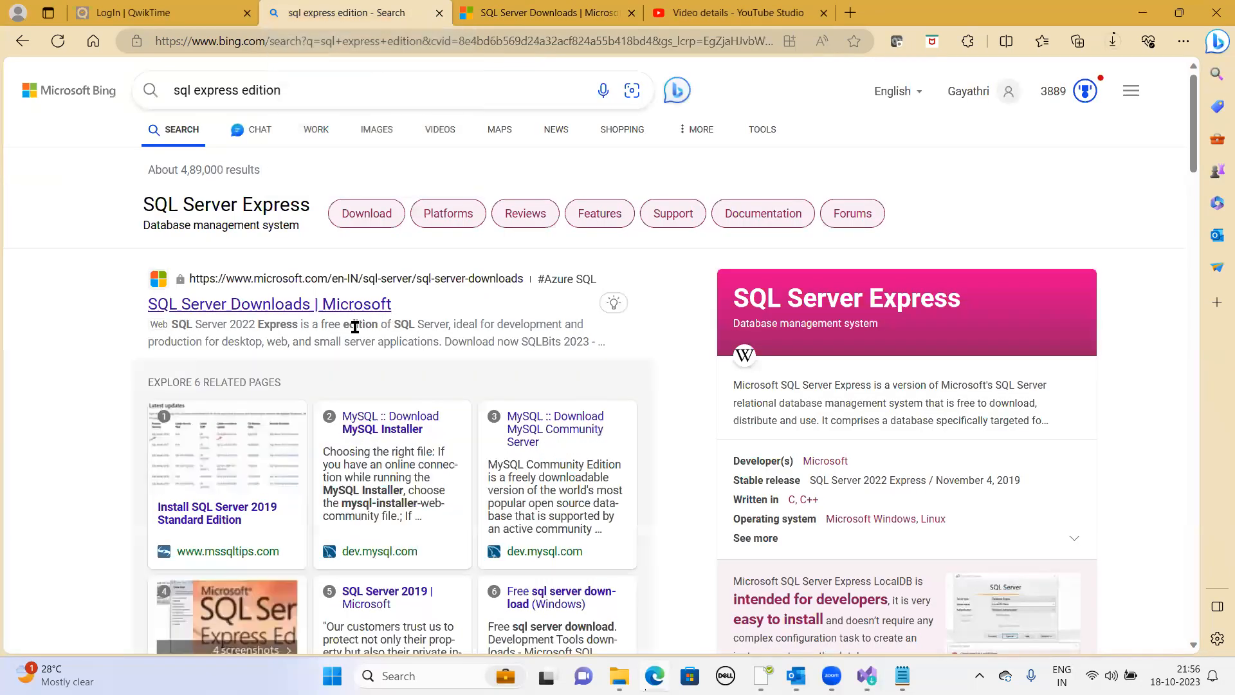
pyautogui.scroll(-8, 355, 327)
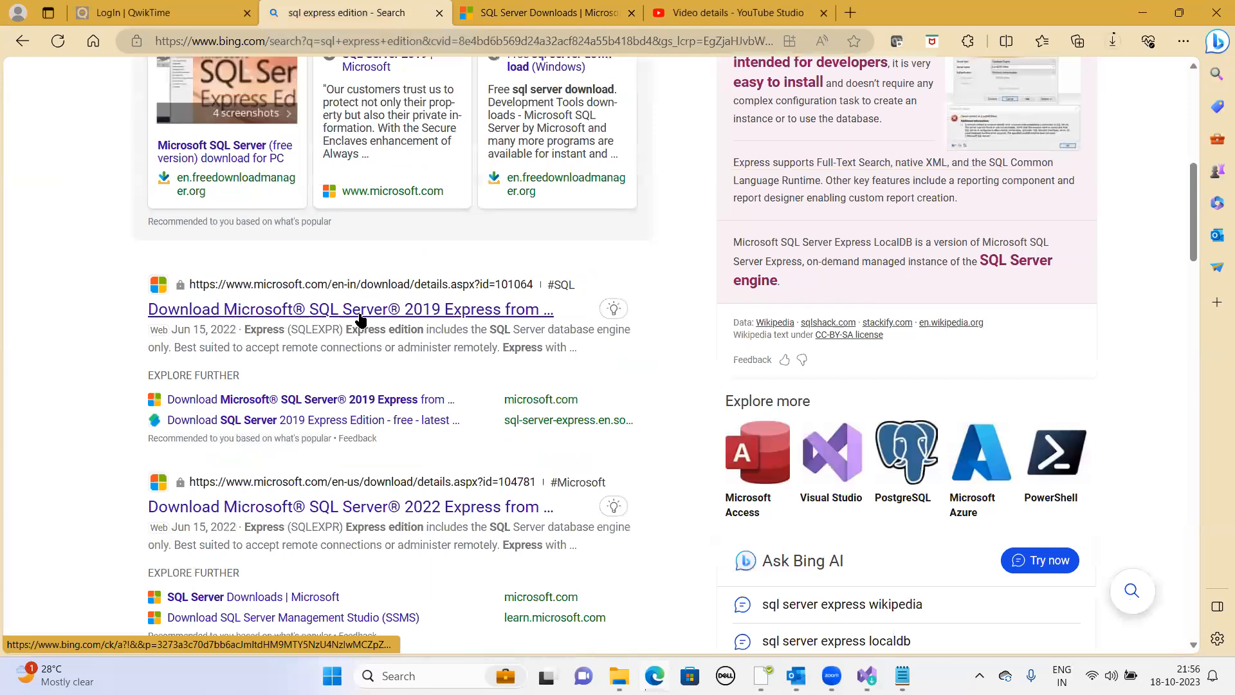
pyautogui.click(377, 312)
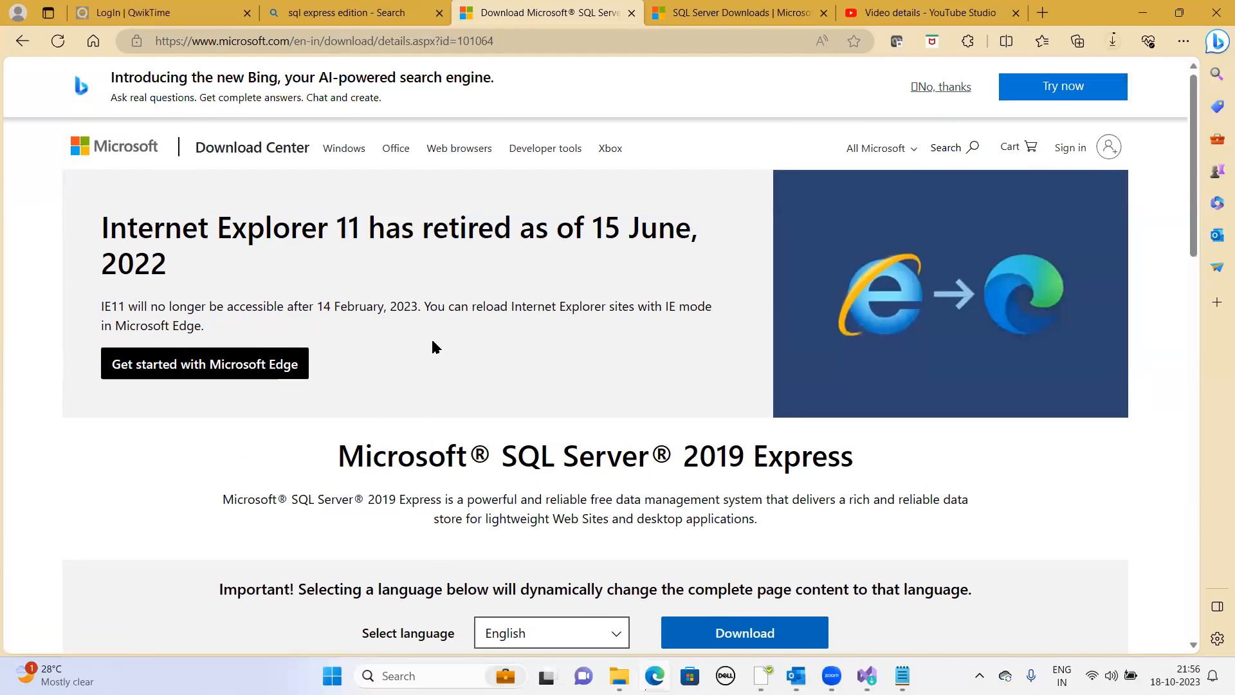
# - Download the SQL Server 2019 Express installer with the language set to English
pyautogui.click(331, 21)
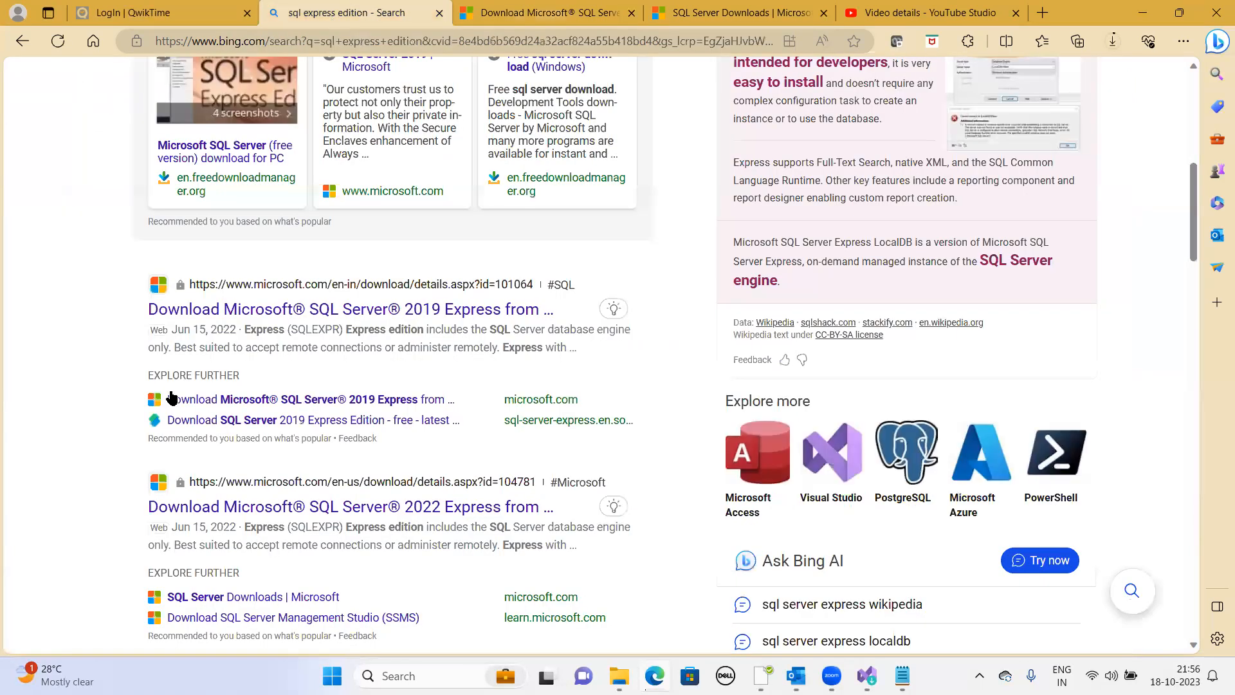
pyautogui.click(422, 317)
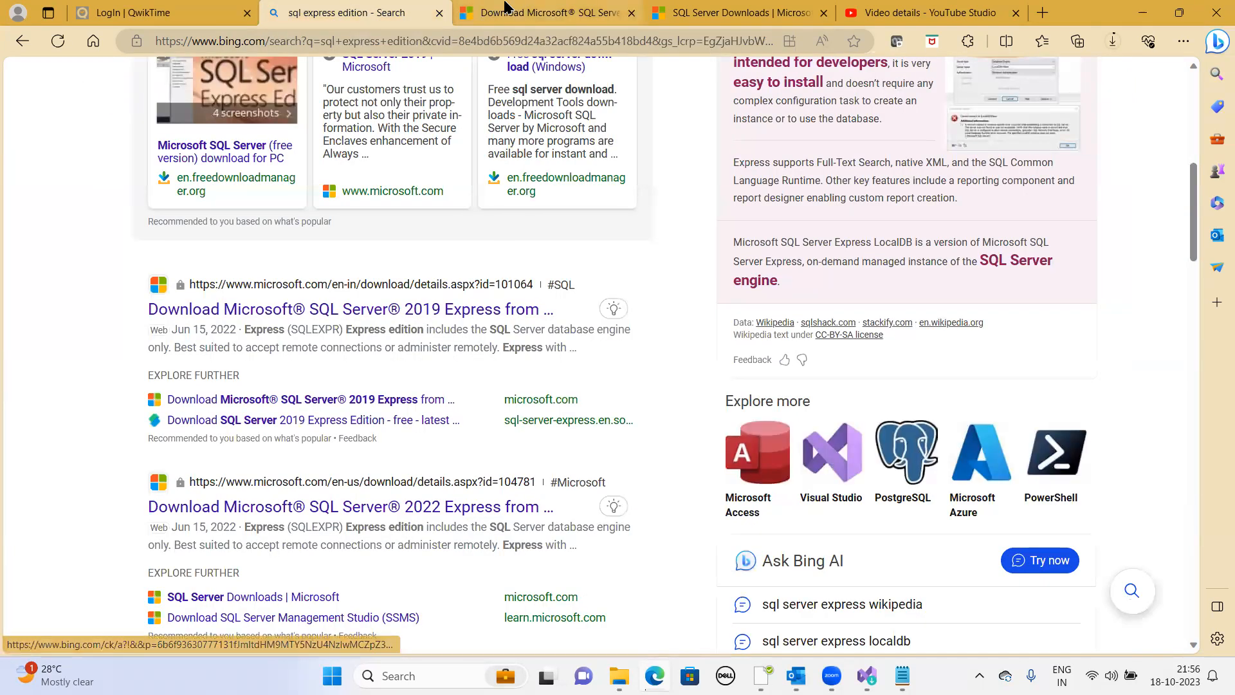
pyautogui.scroll(-1, 513, 430)
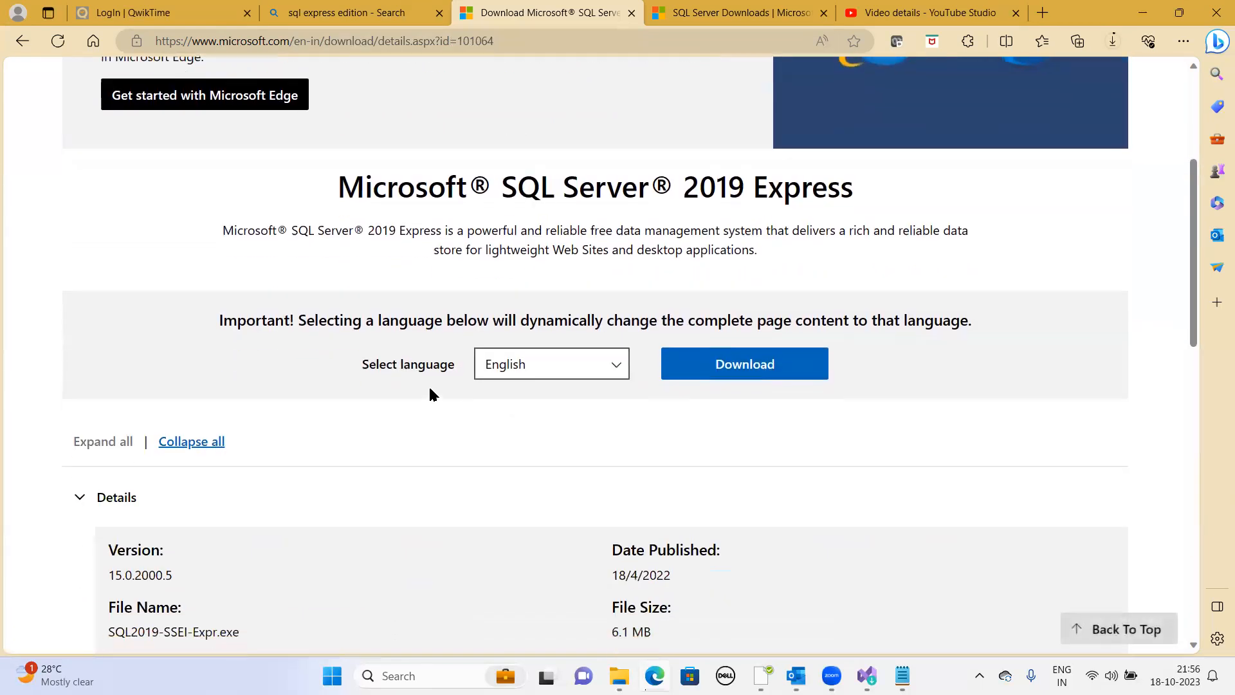
pyautogui.click(739, 364)
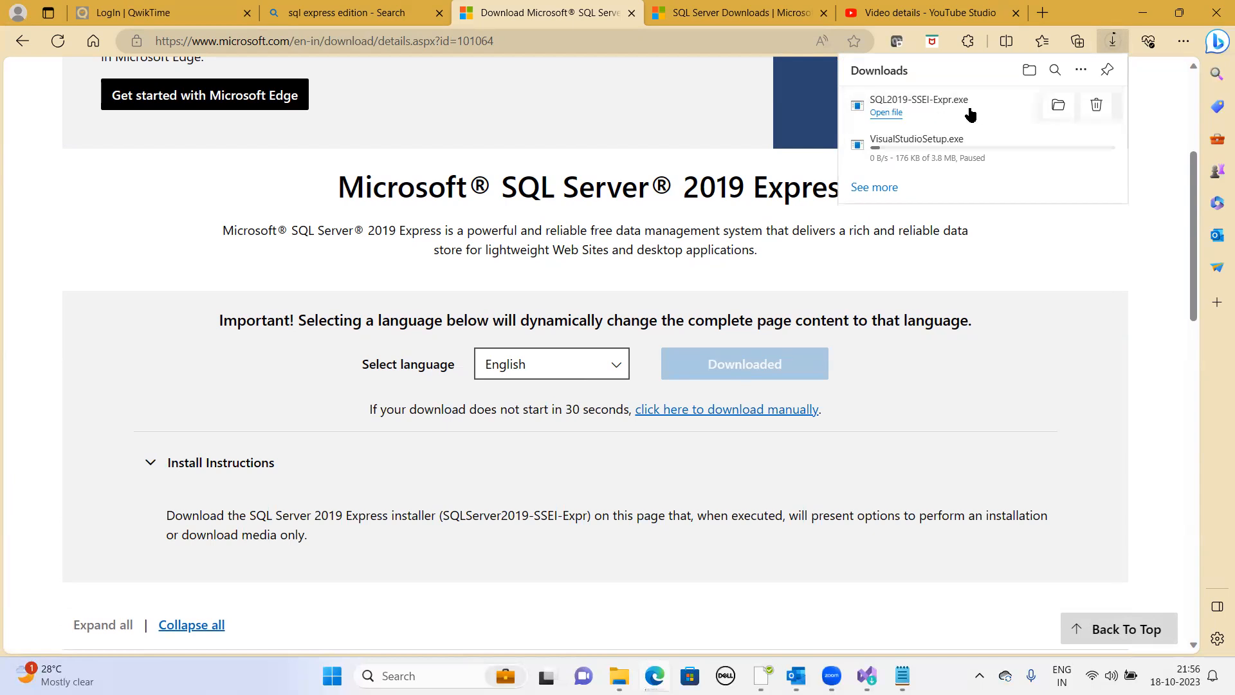
# - Run the downloaded SQL2019-SSEI-Expr.exe installer and choose the Basic installation type
pyautogui.click(926, 108)
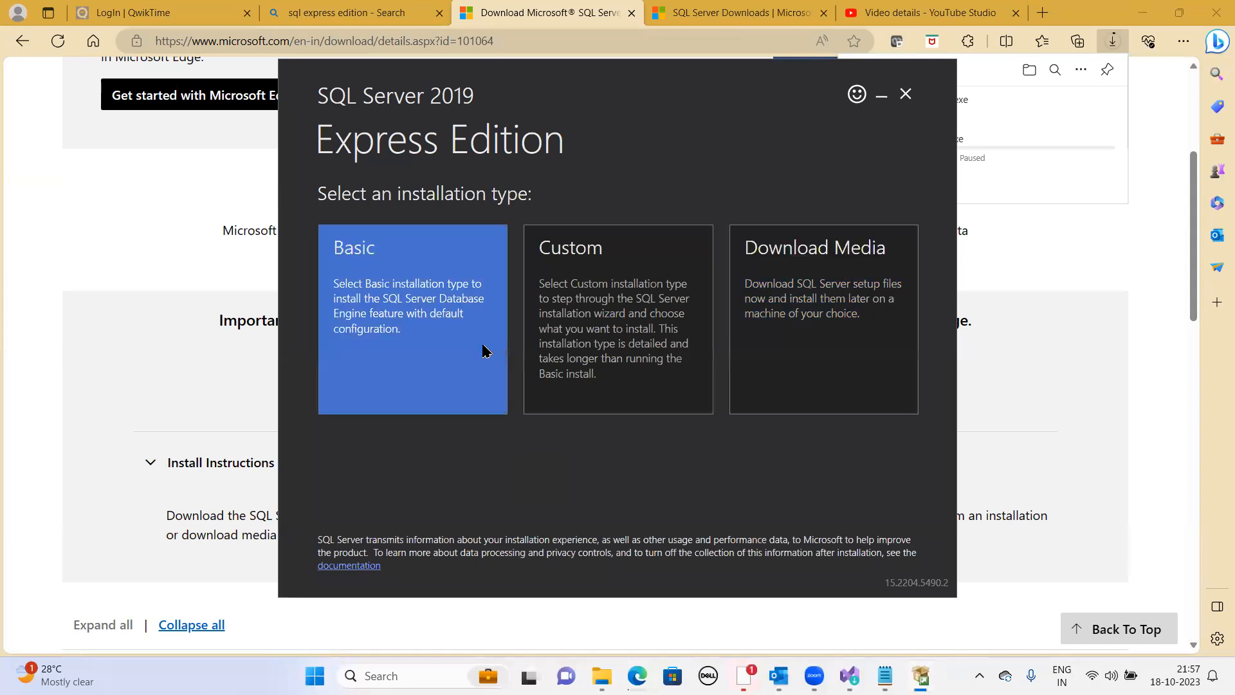
pyautogui.click(450, 353)
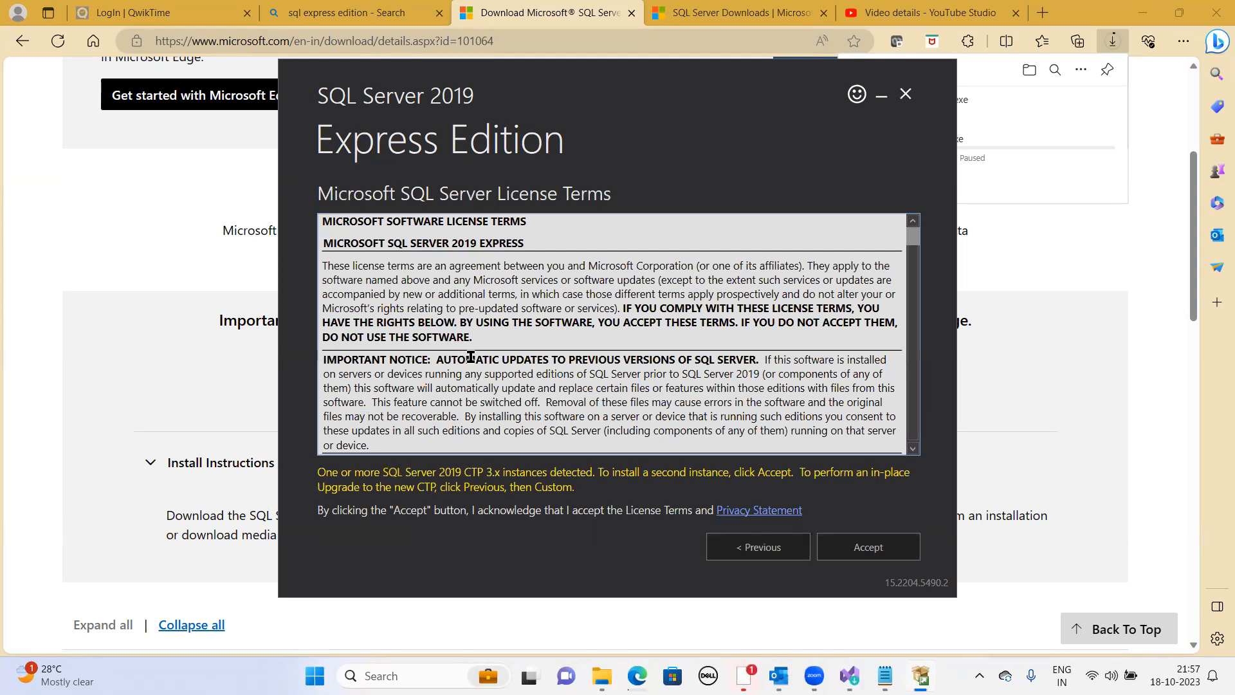
# - Scroll through the Microsoft SQL Server license terms and accept them
pyautogui.scroll(-4, 472, 357)
pyautogui.scroll(-6, 479, 362)
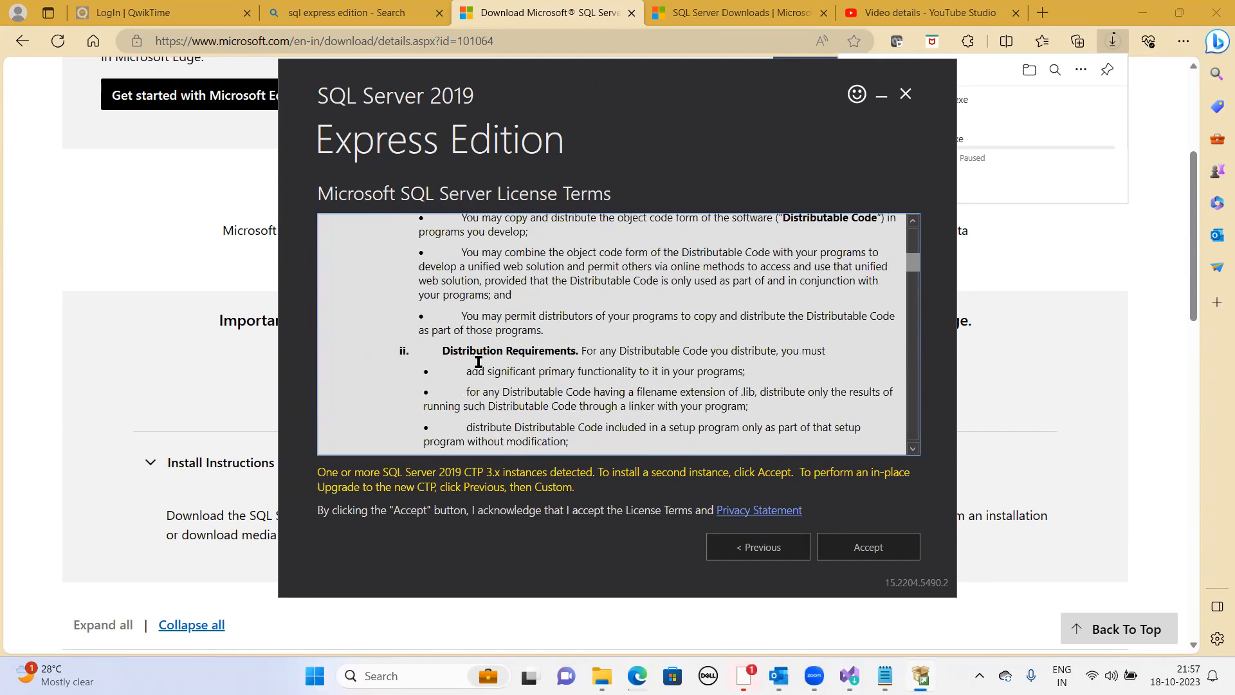
pyautogui.click(885, 557)
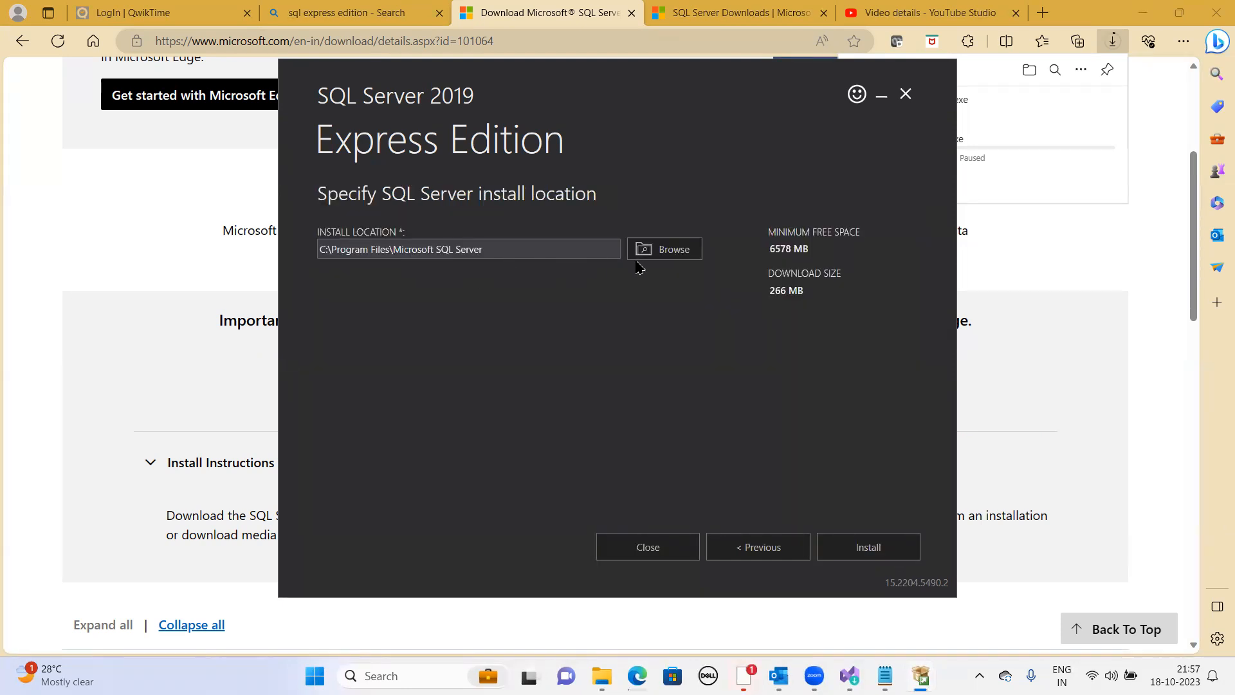
# - Set the install location to E:\New folder (2) through the folder browser and start the installation
pyautogui.click(655, 252)
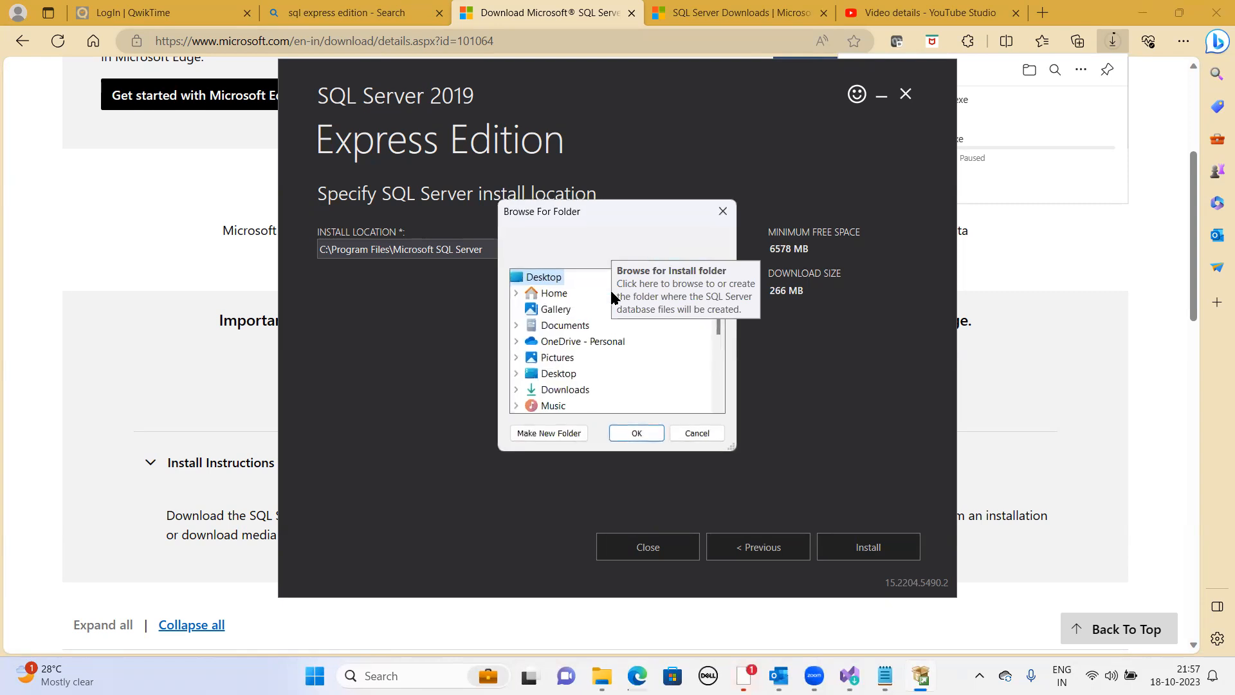
pyautogui.scroll(-5, 558, 389)
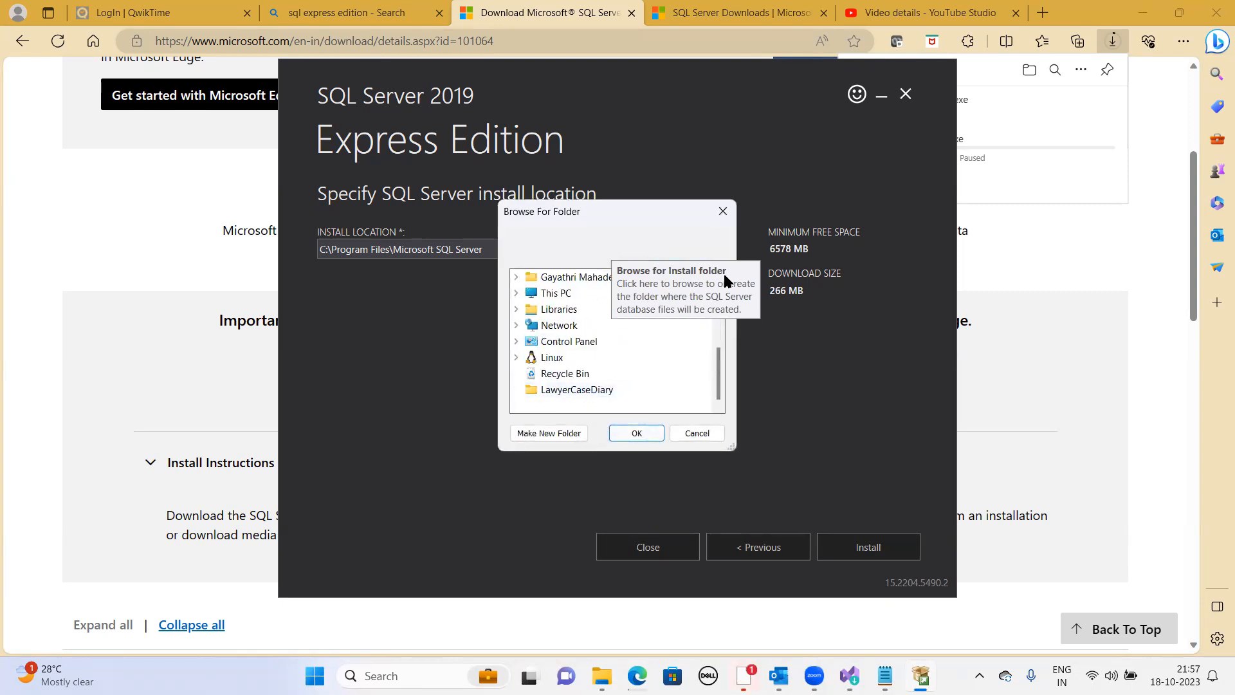
pyautogui.scroll(4, 717, 302)
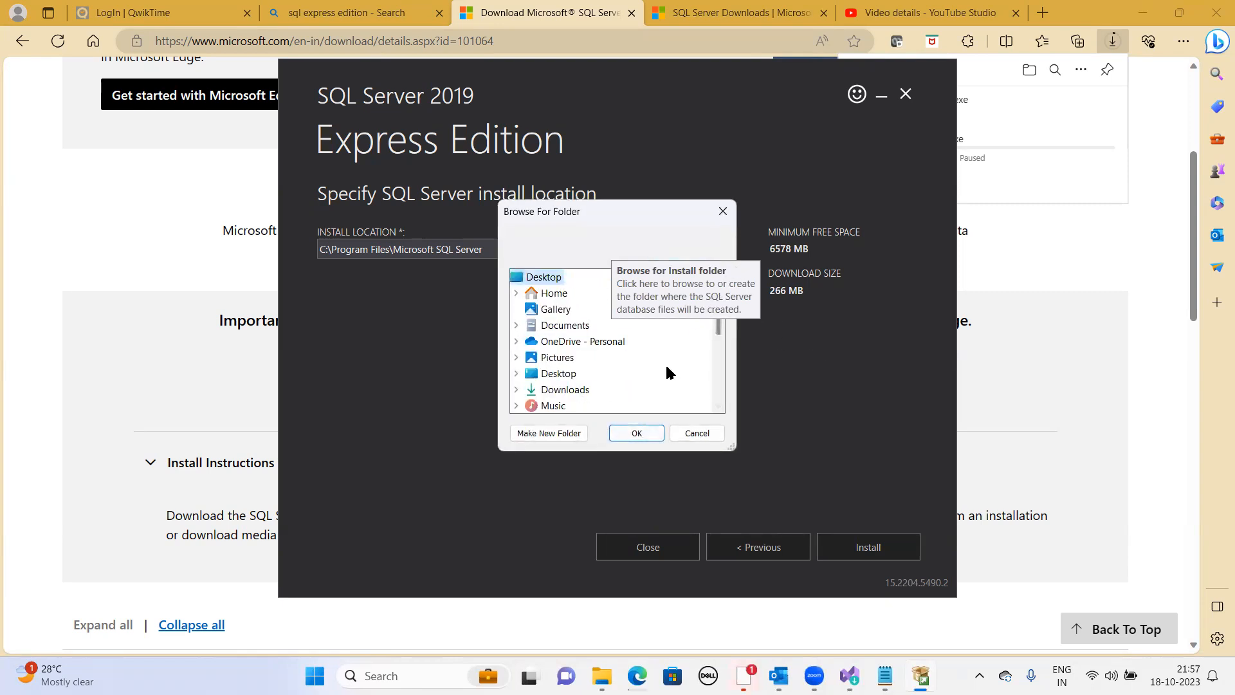
pyautogui.scroll(-5, 564, 386)
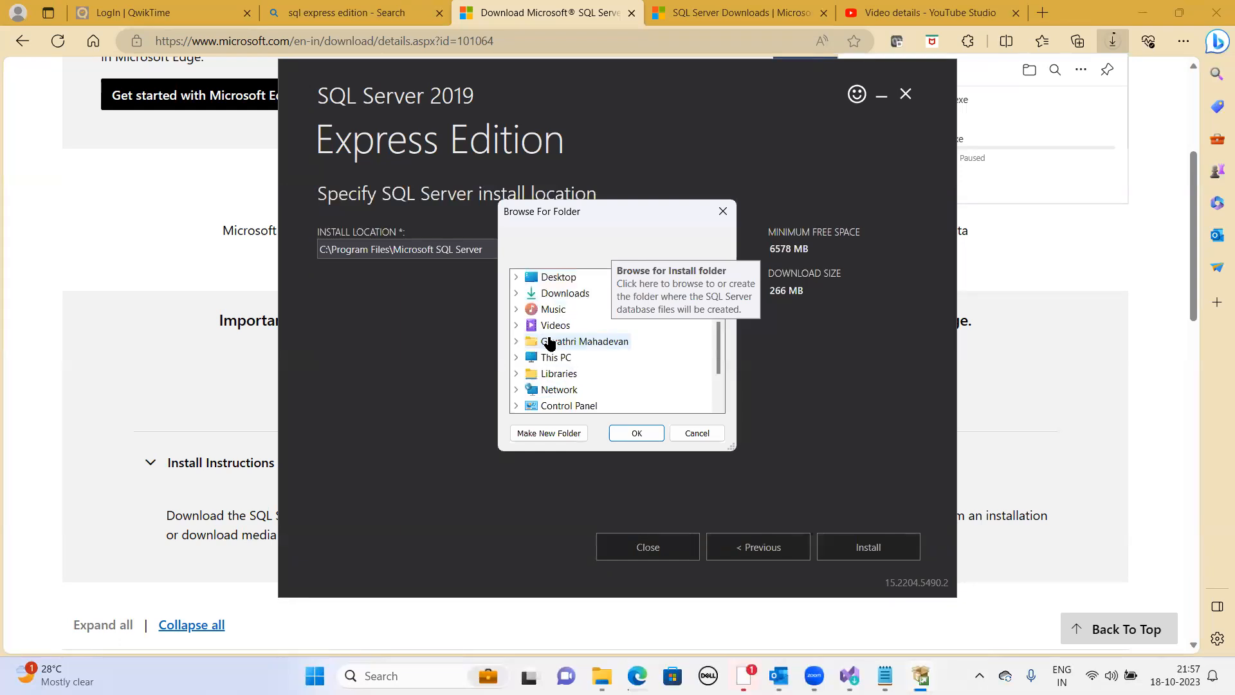
pyautogui.scroll(2, 565, 357)
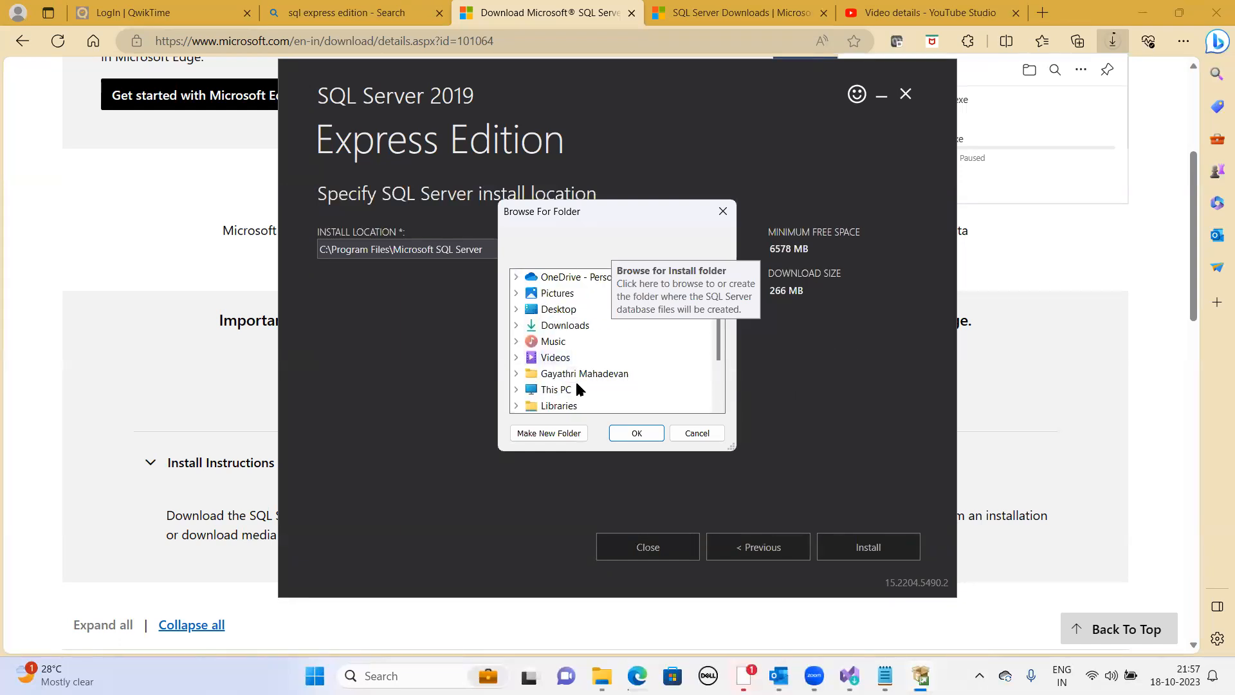
pyautogui.doubleClick(558, 388)
pyautogui.click(561, 389)
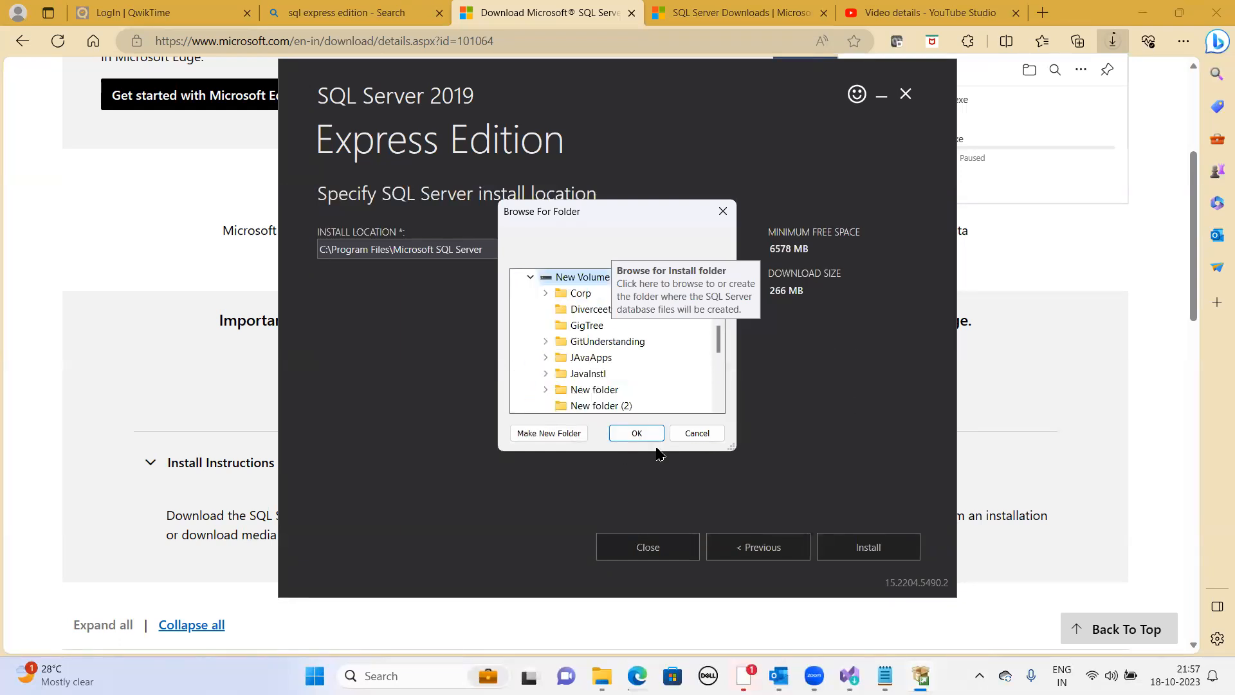
pyautogui.click(617, 404)
pyautogui.click(654, 434)
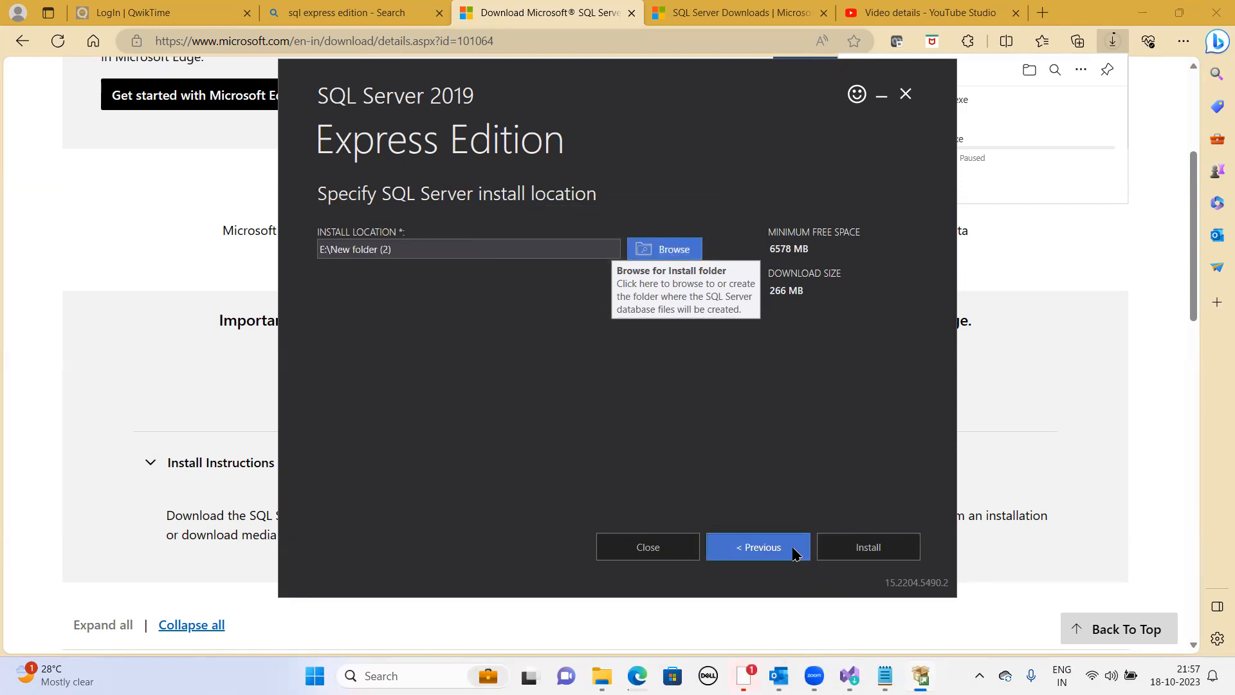
pyautogui.click(879, 554)
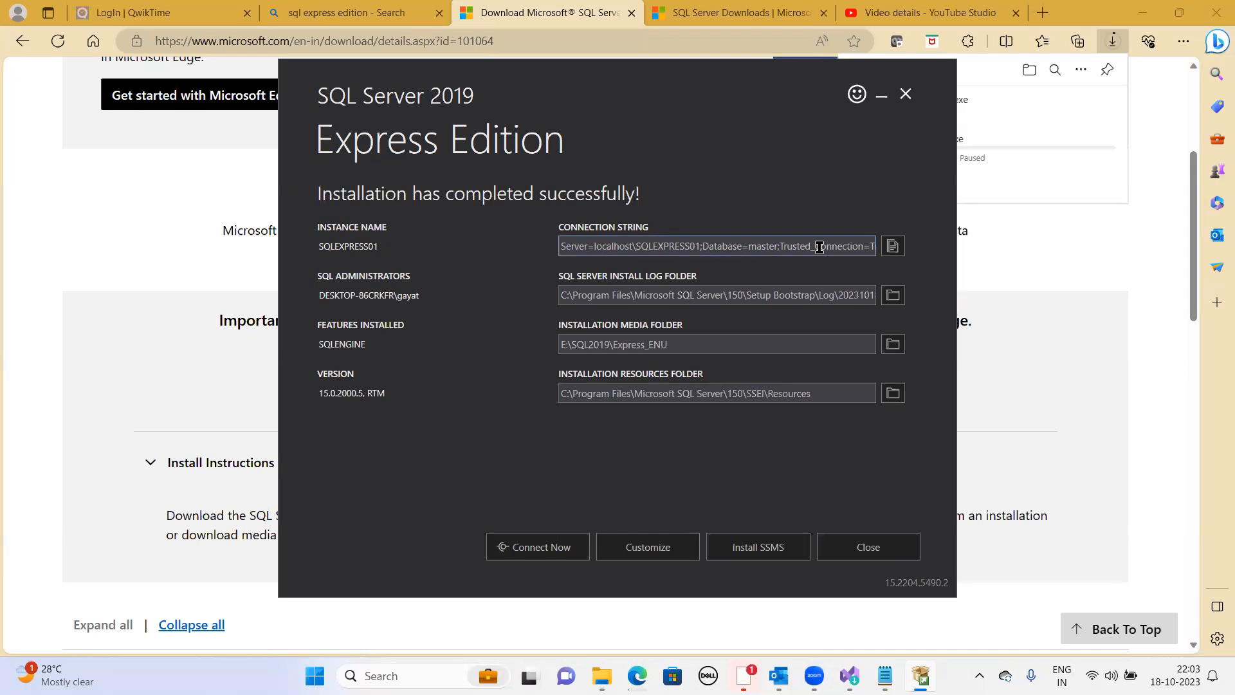
# - Select part of the connection string and launch the Customize setup from the completion screen
pyautogui.moveTo(795, 245); pyautogui.dragTo(888, 251)
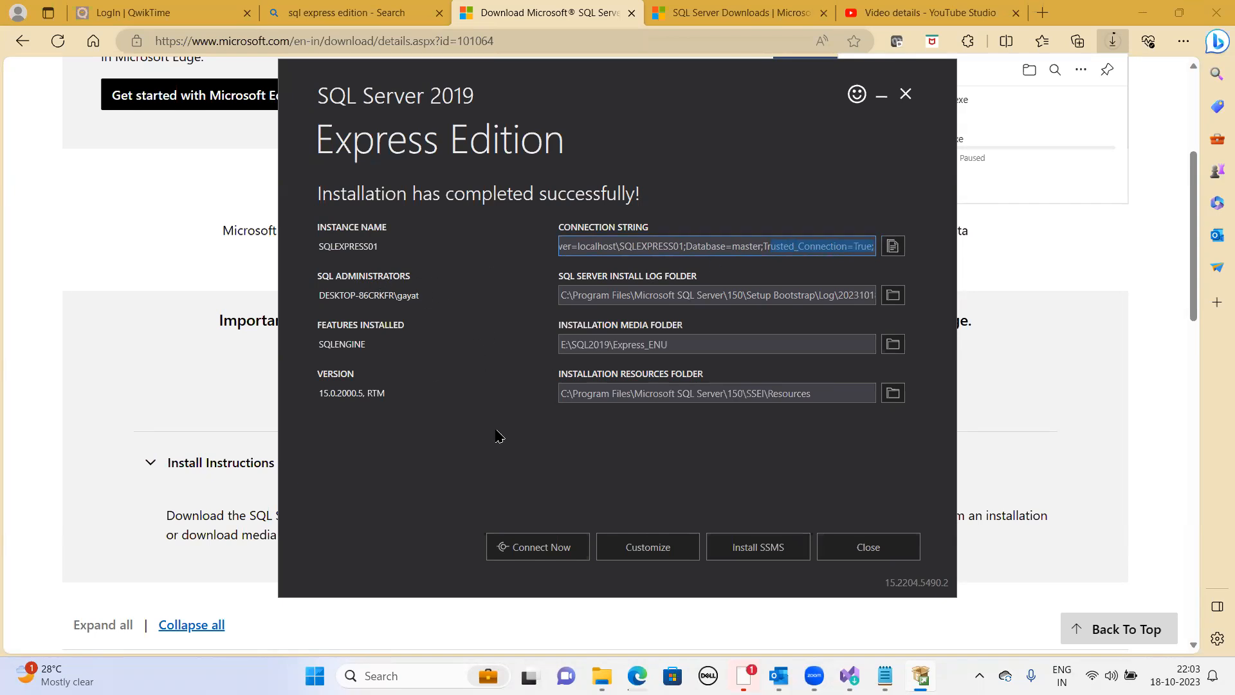
pyautogui.click(658, 555)
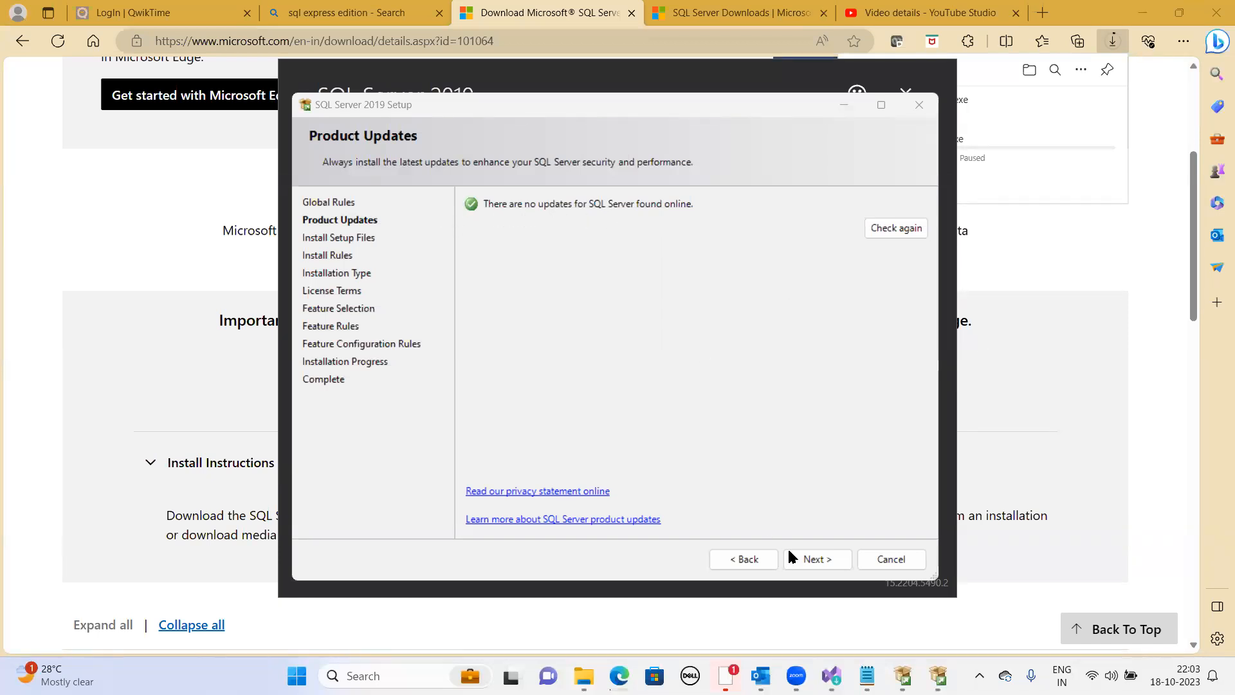
# - Continue past product updates and install rules, keeping a new installation of SQL Server 2019
pyautogui.click(811, 559)
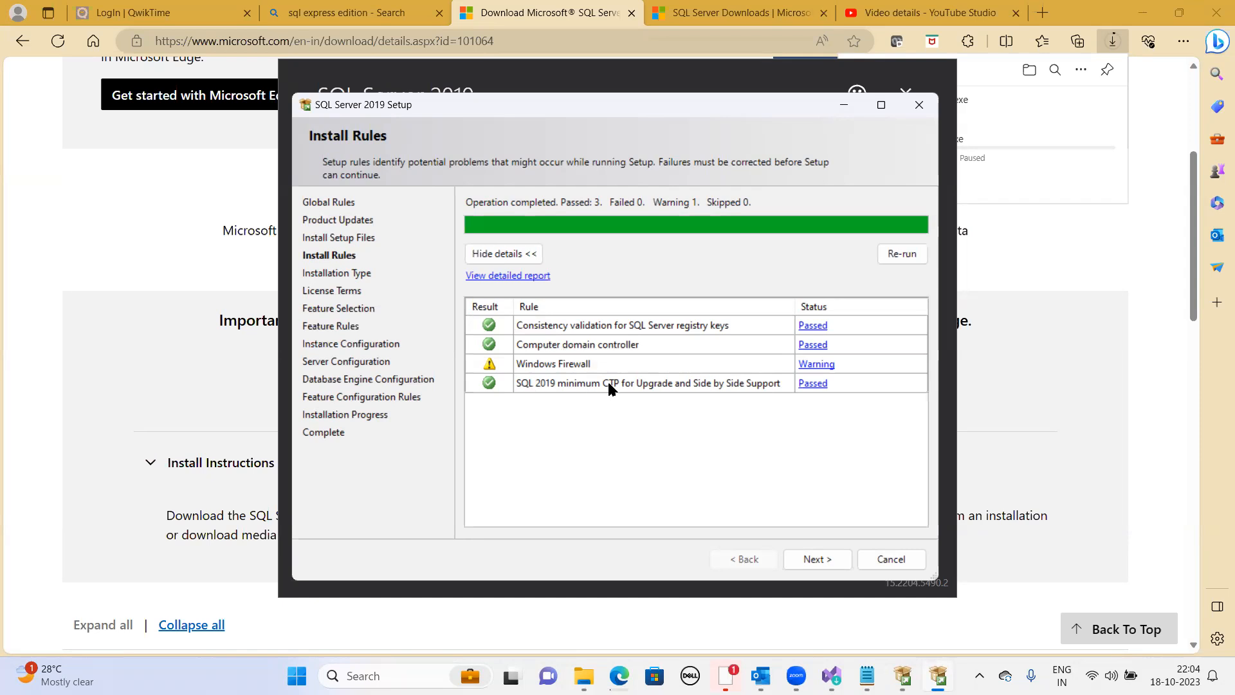
pyautogui.click(825, 560)
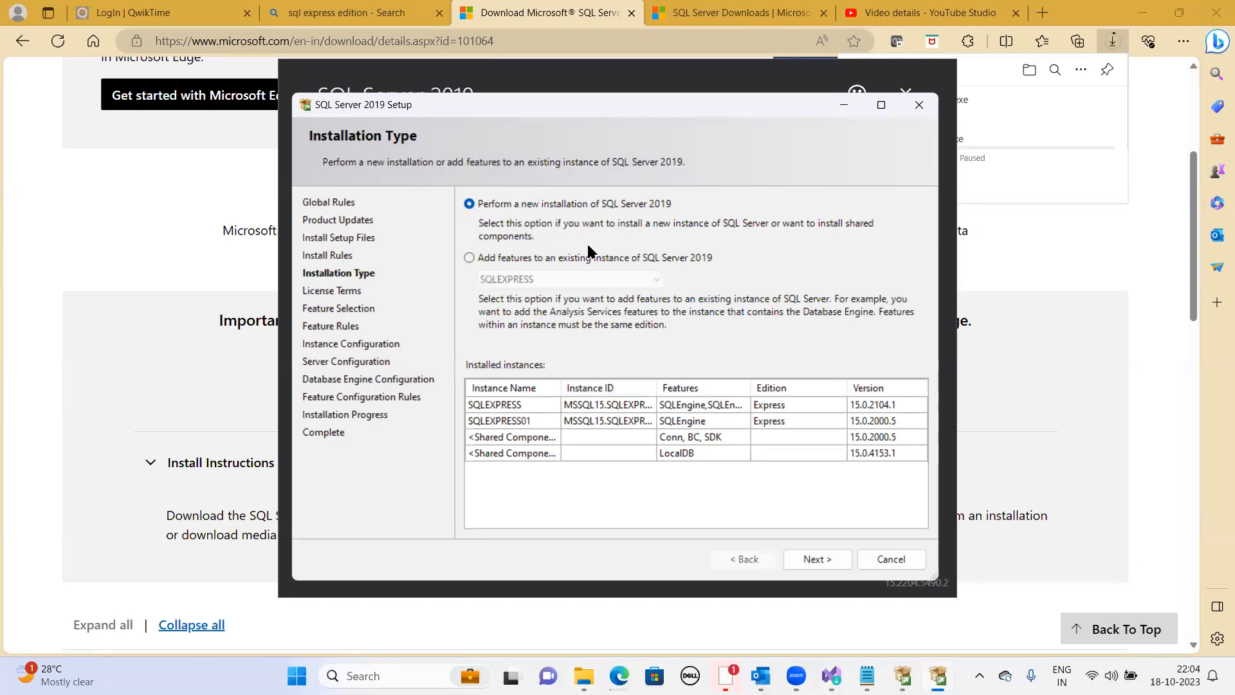
pyautogui.click(821, 563)
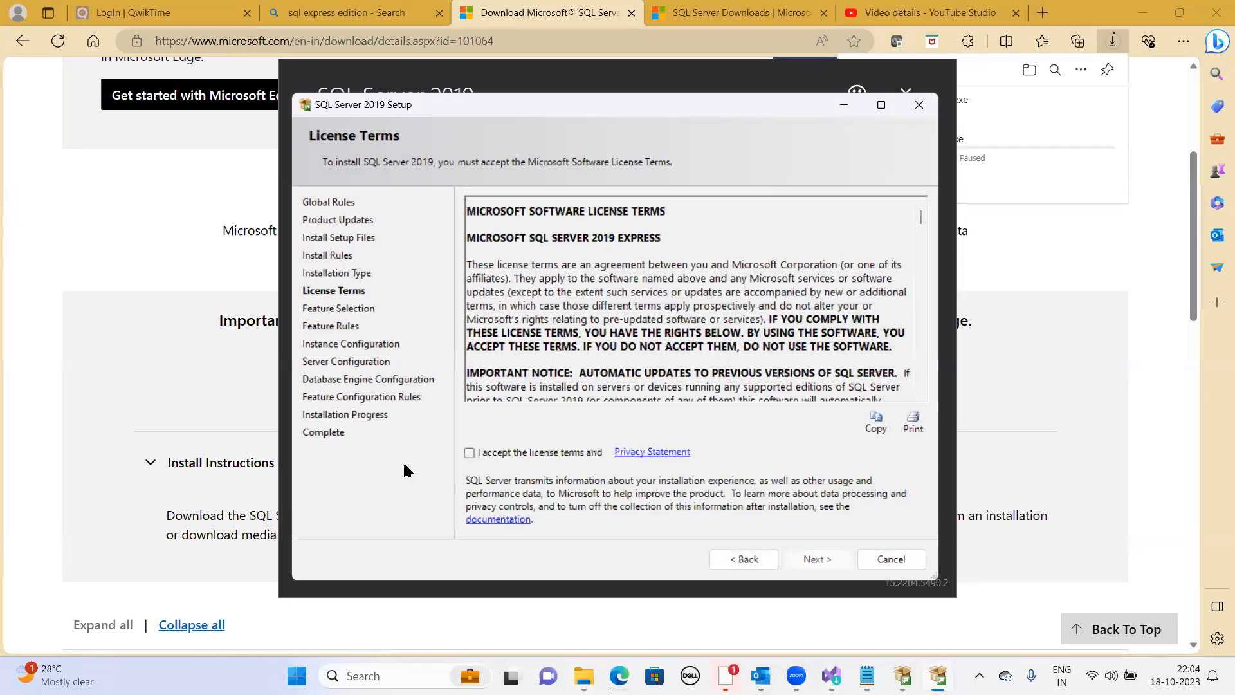
# - Accept the license terms and continue with the default feature selection
pyautogui.click(469, 453)
pyautogui.click(827, 557)
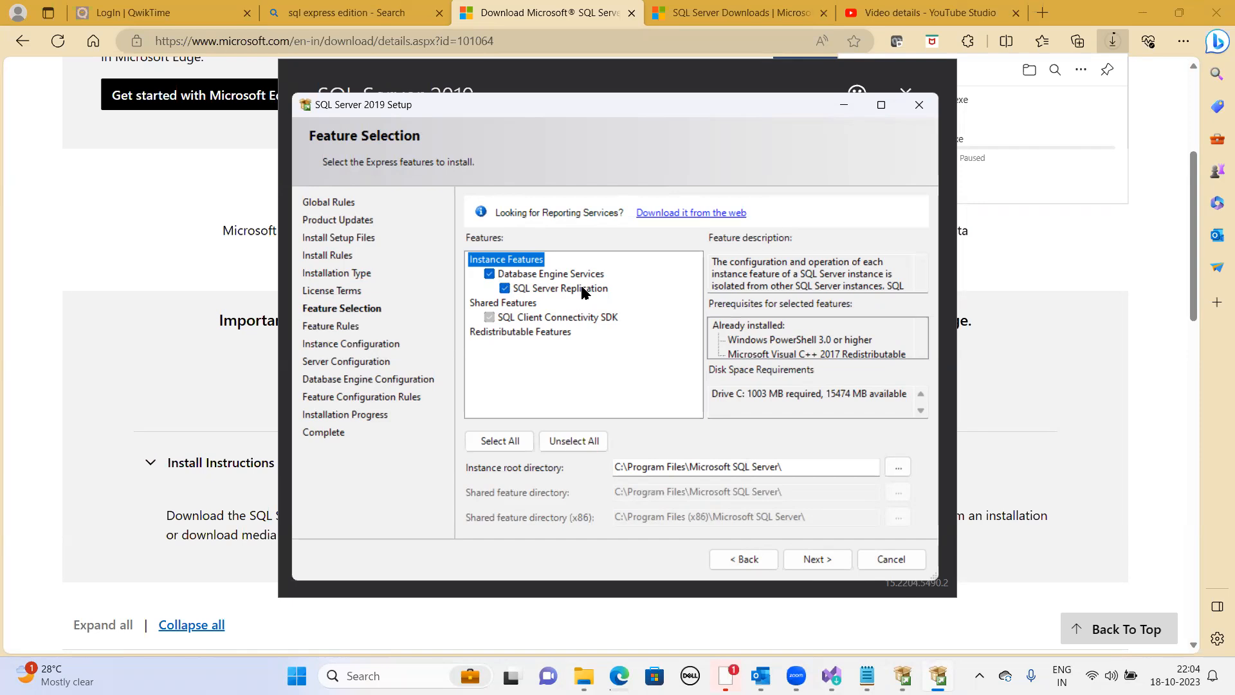
pyautogui.click(831, 557)
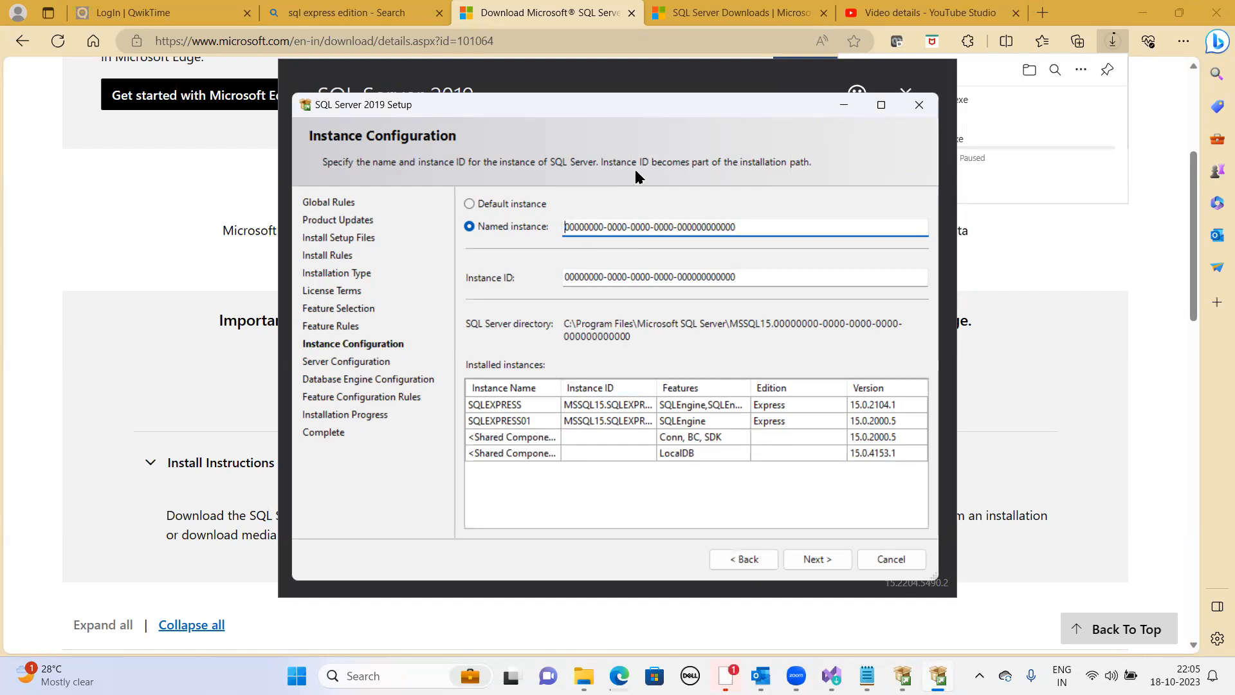
# - Name the new instance demoinstance and continue to server configuration
pyautogui.moveTo(736, 227); pyautogui.dragTo(543, 223)
pyautogui.press('BackSpace')
pyautogui.write('demoinstance')
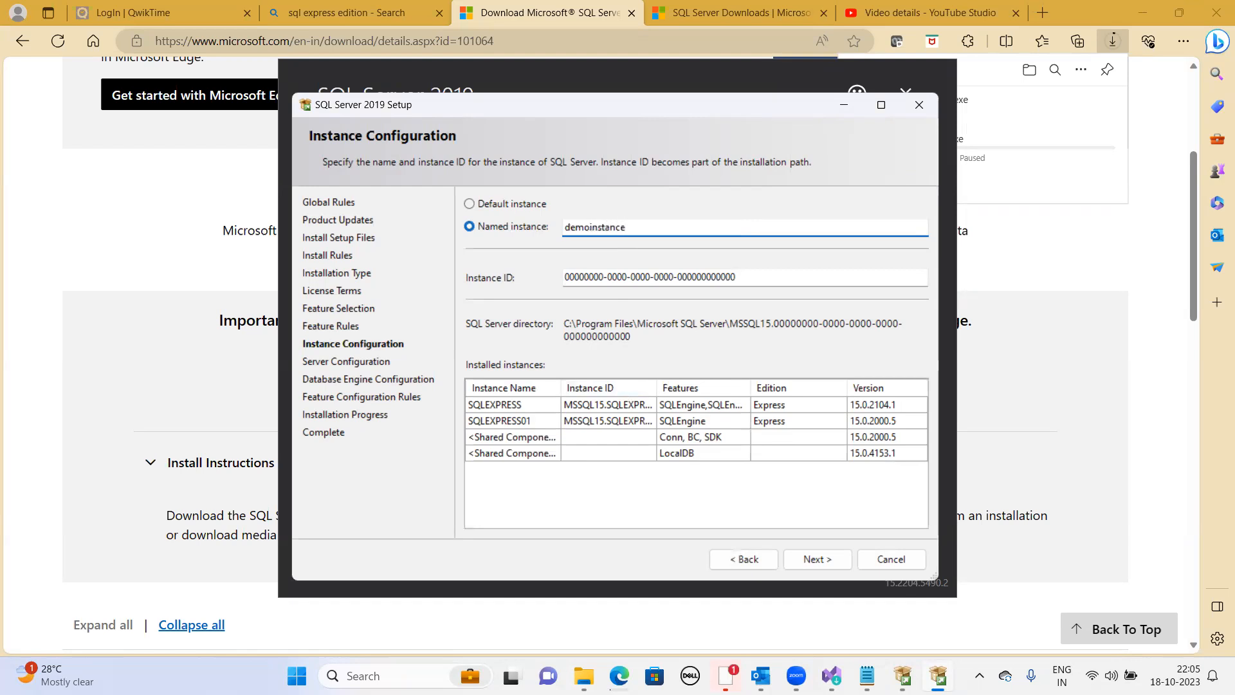
pyautogui.click(828, 561)
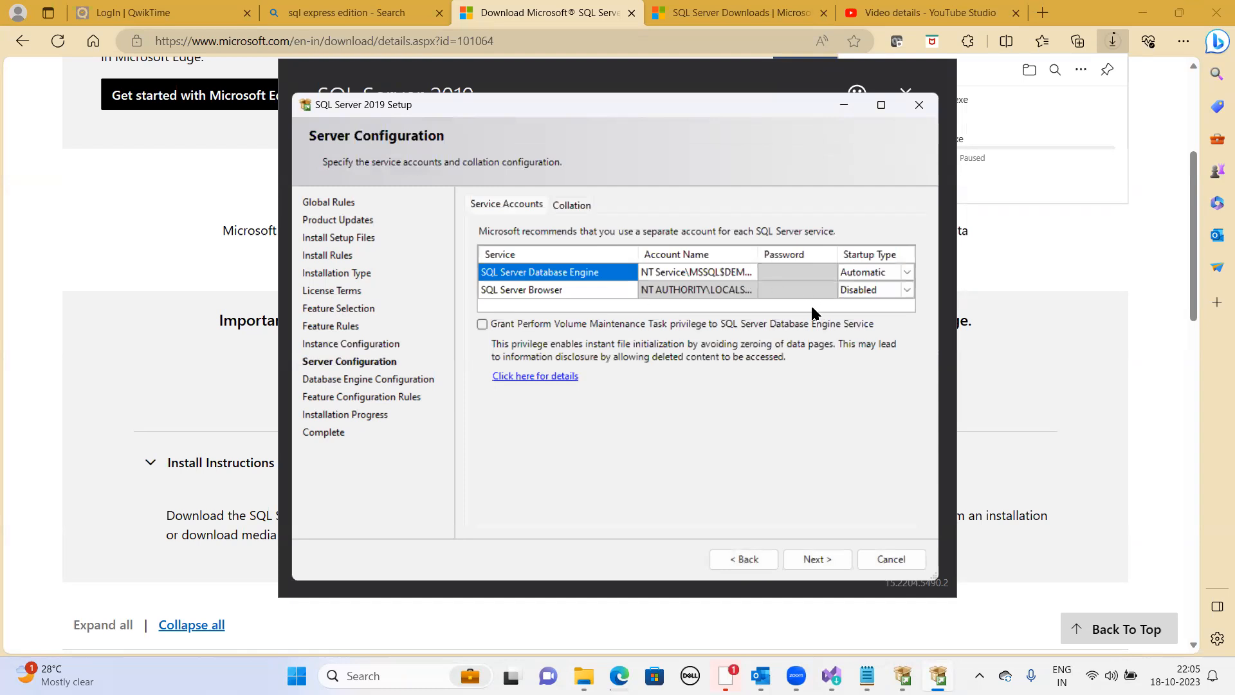
# - Keep the default service accounts and switch authentication to Mixed Mode
pyautogui.click(827, 561)
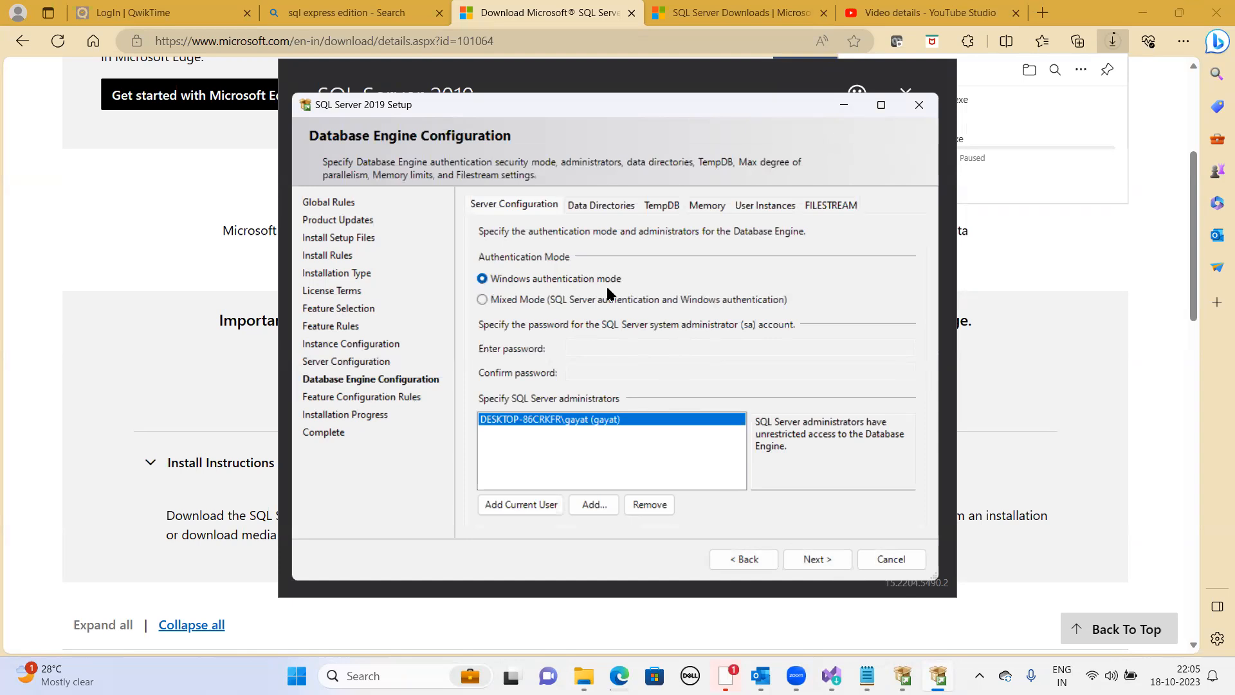
pyautogui.click(572, 299)
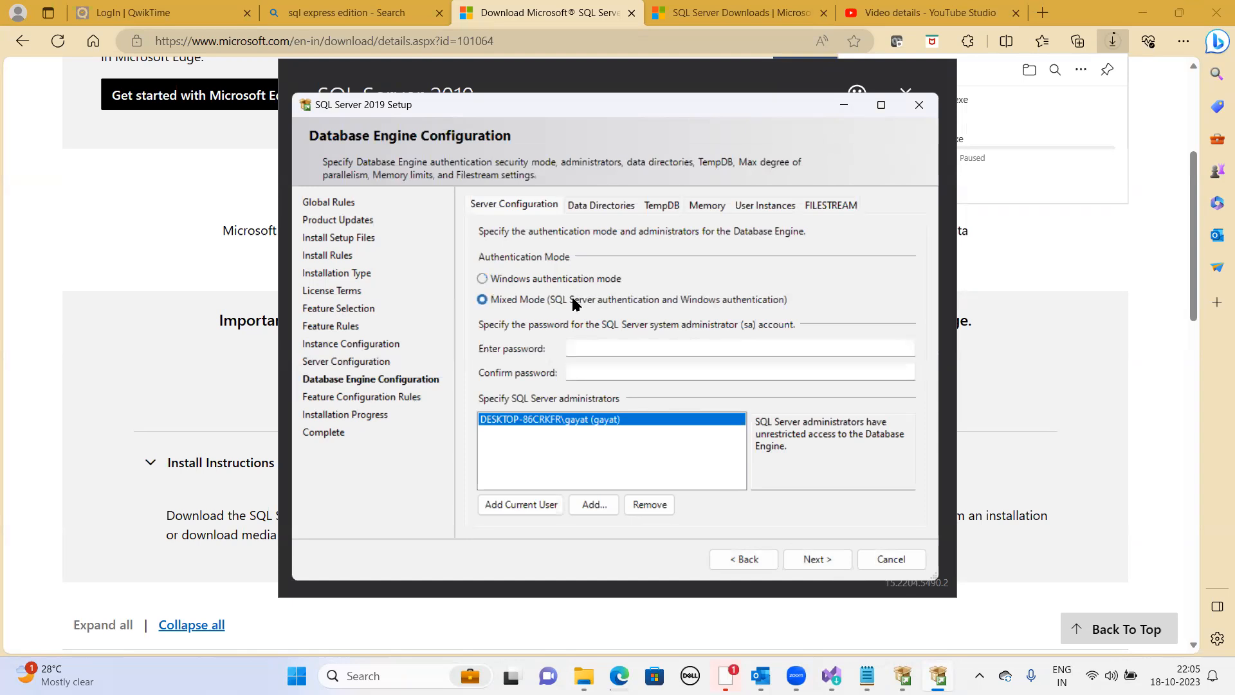
# - Enter and confirm the sa administrator password, then continue to begin installation
pyautogui.click(587, 346)
pyautogui.write('●●')
pyautogui.press('BackSpace')
pyautogui.press('BackSpace')
pyautogui.write('●●●●●●●●')
pyautogui.press('Tab')
pyautogui.write('●●●●●●●●')
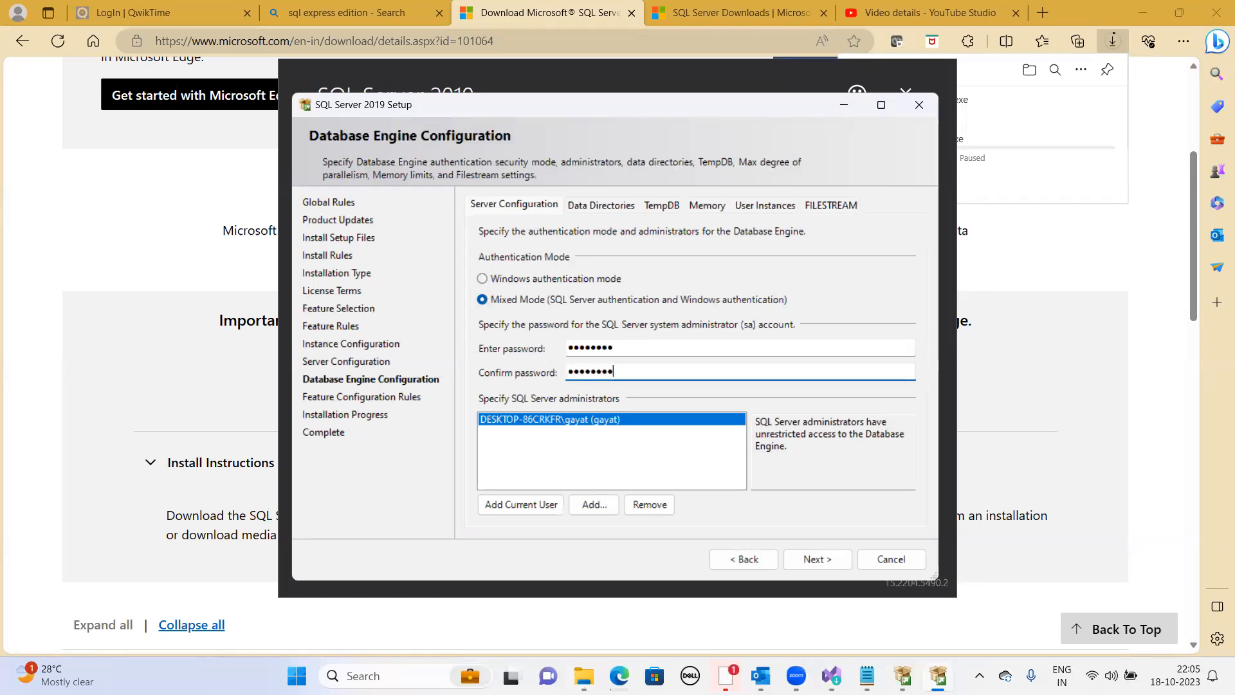
pyautogui.click(812, 558)
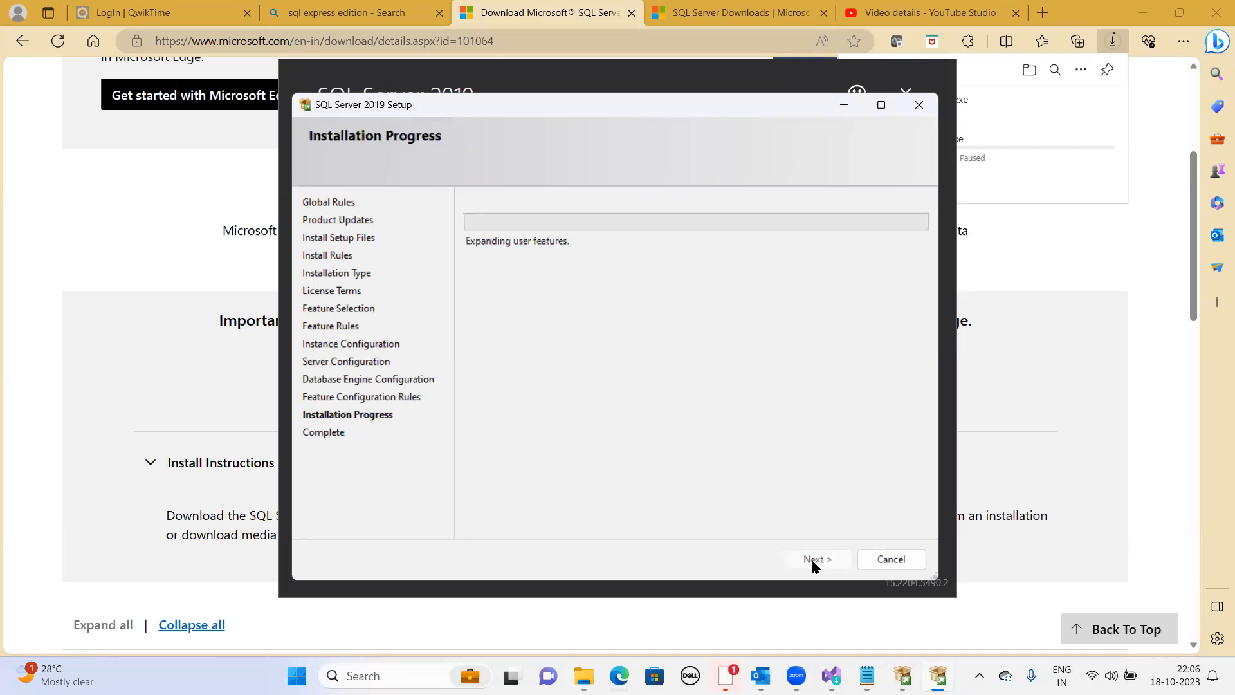
# - Download SQL Server Management Studio (SSMS) 19.1 from the SSMS download page
pyautogui.click(1051, 347)
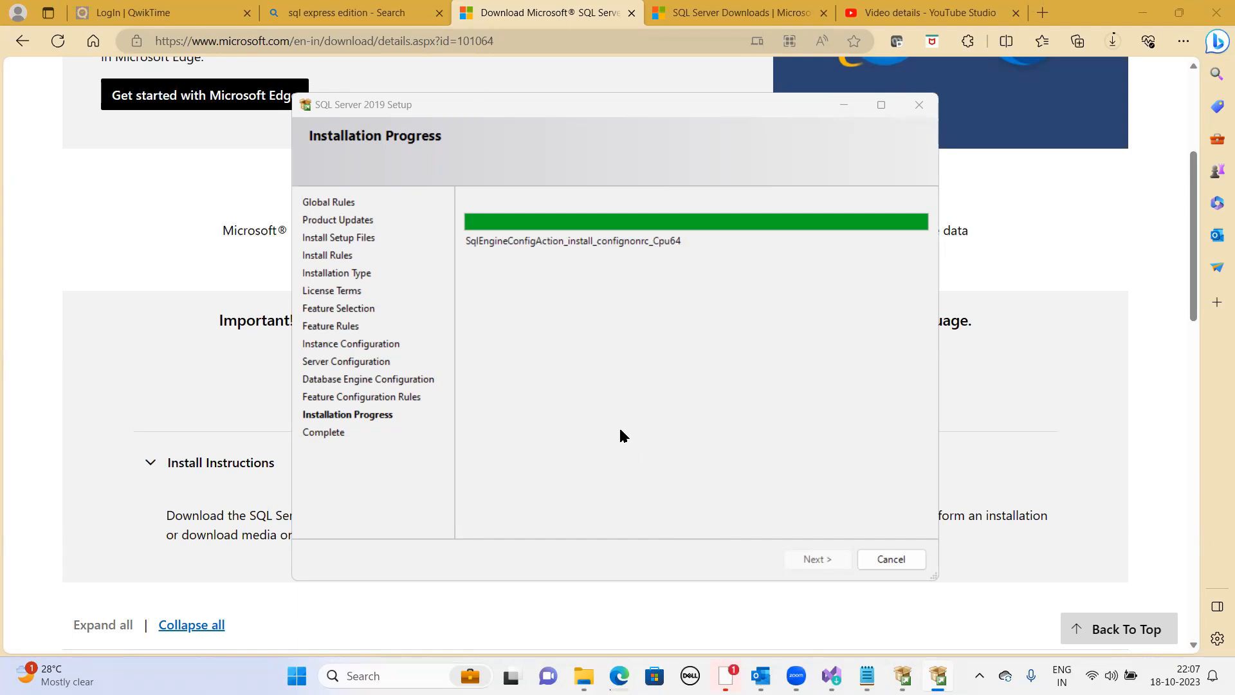
pyautogui.click(329, 18)
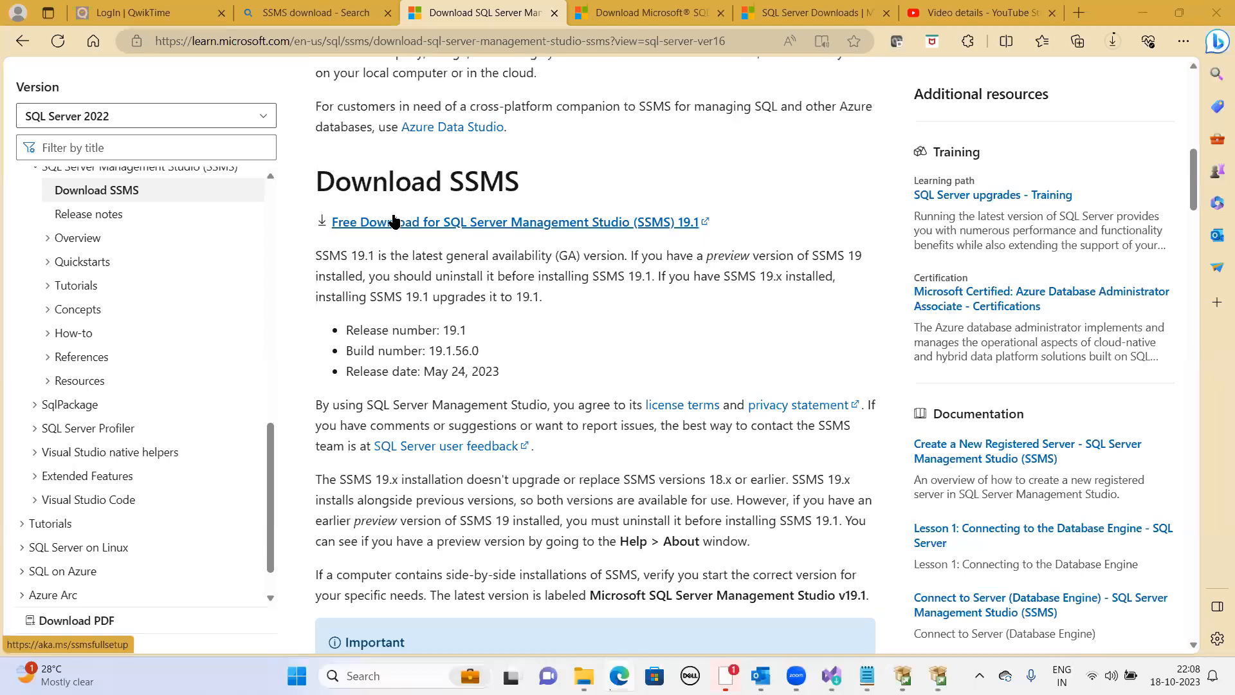
pyautogui.click(535, 221)
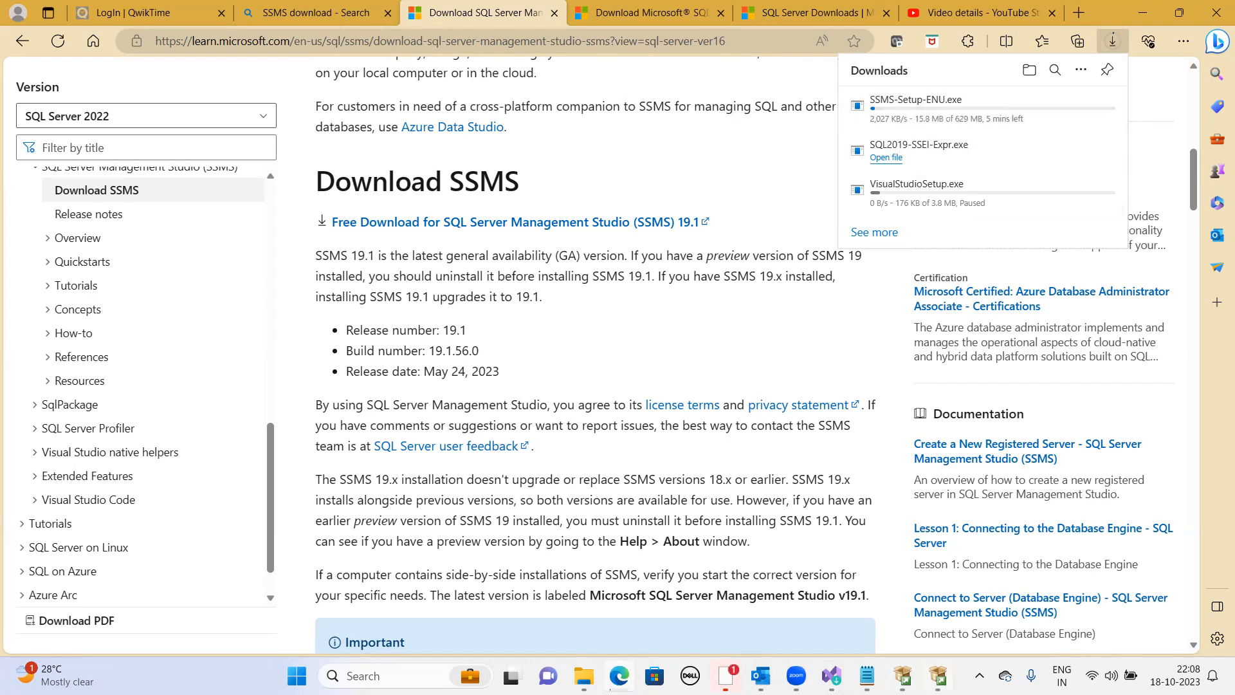
# - Bring up the SQL Server 2019 setup window, wait for installation to complete, and close the wizard
pyautogui.click(938, 675)
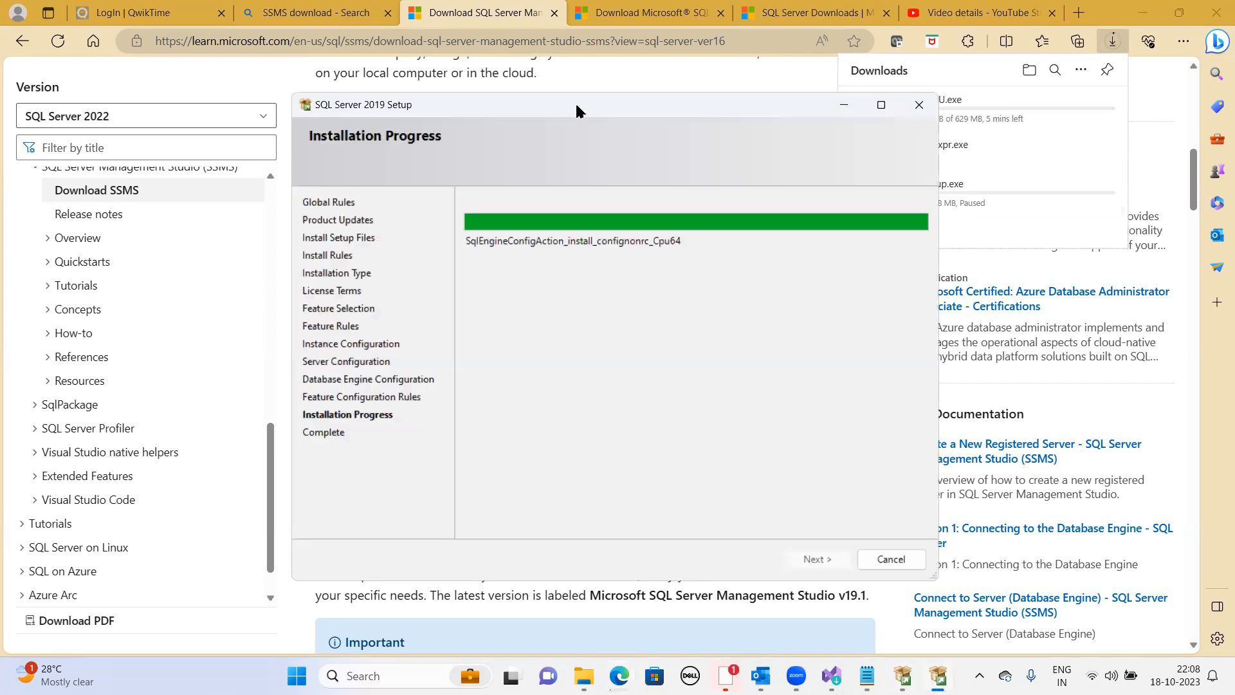
pyautogui.moveTo(559, 102); pyautogui.dragTo(394, 99)
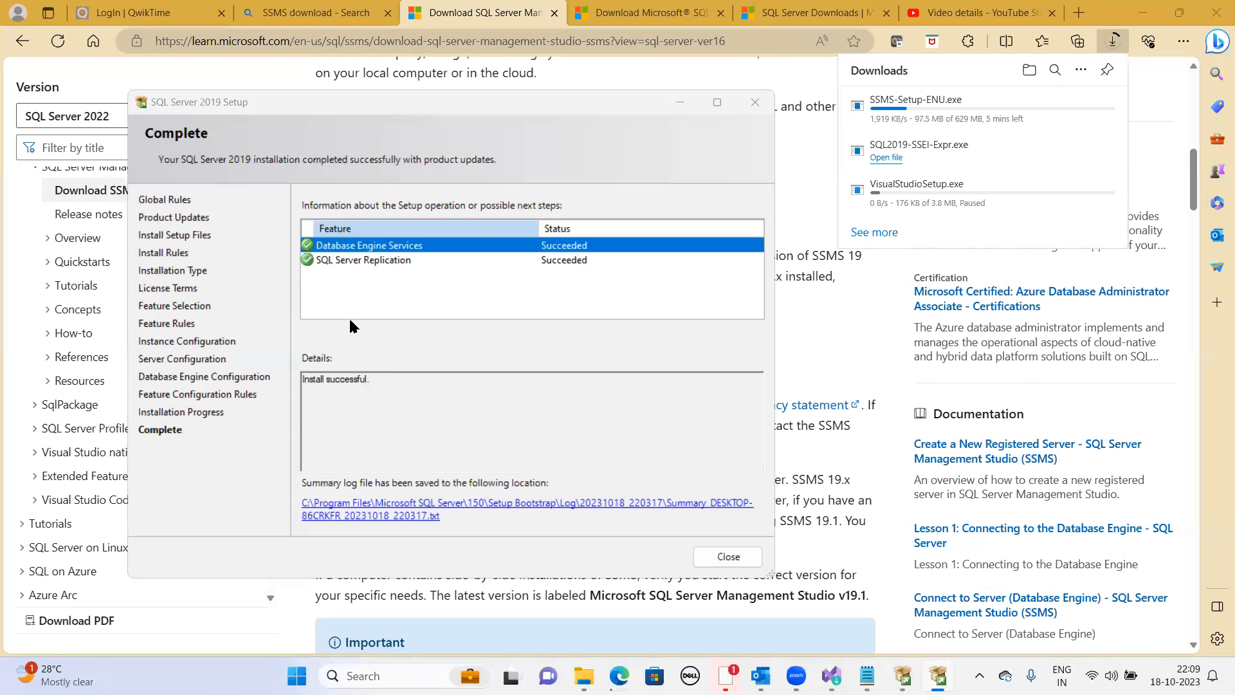
pyautogui.moveTo(391, 380); pyautogui.dragTo(287, 367)
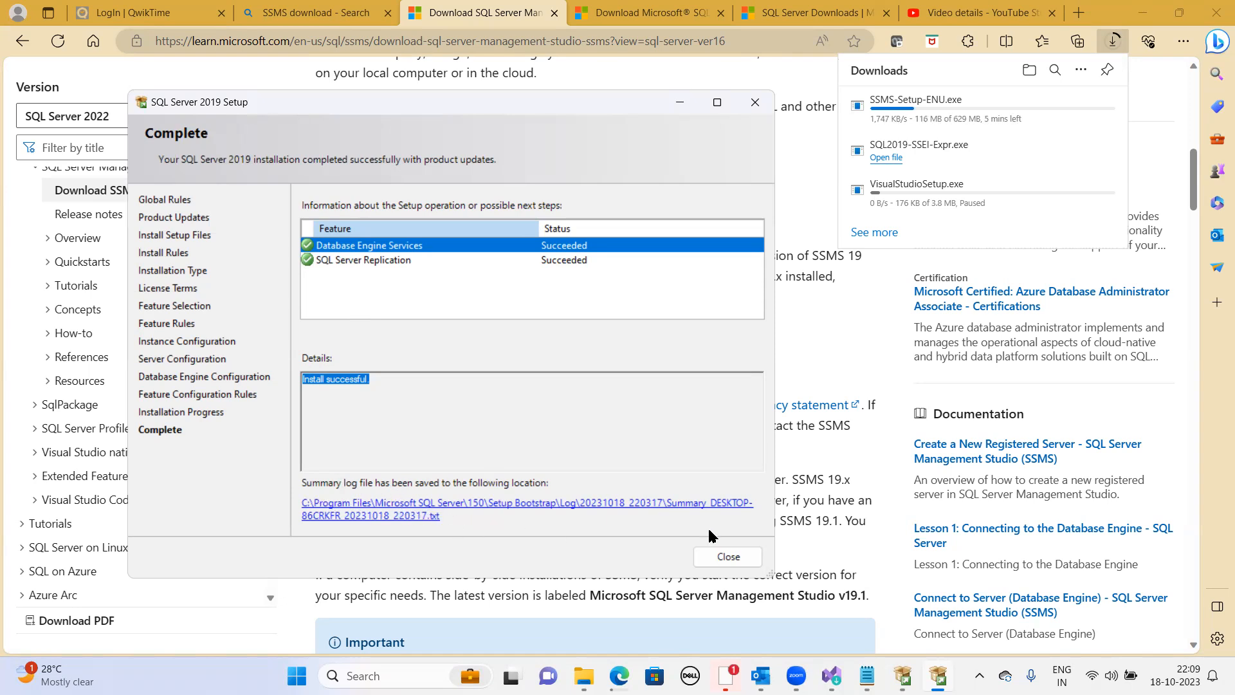
pyautogui.click(728, 557)
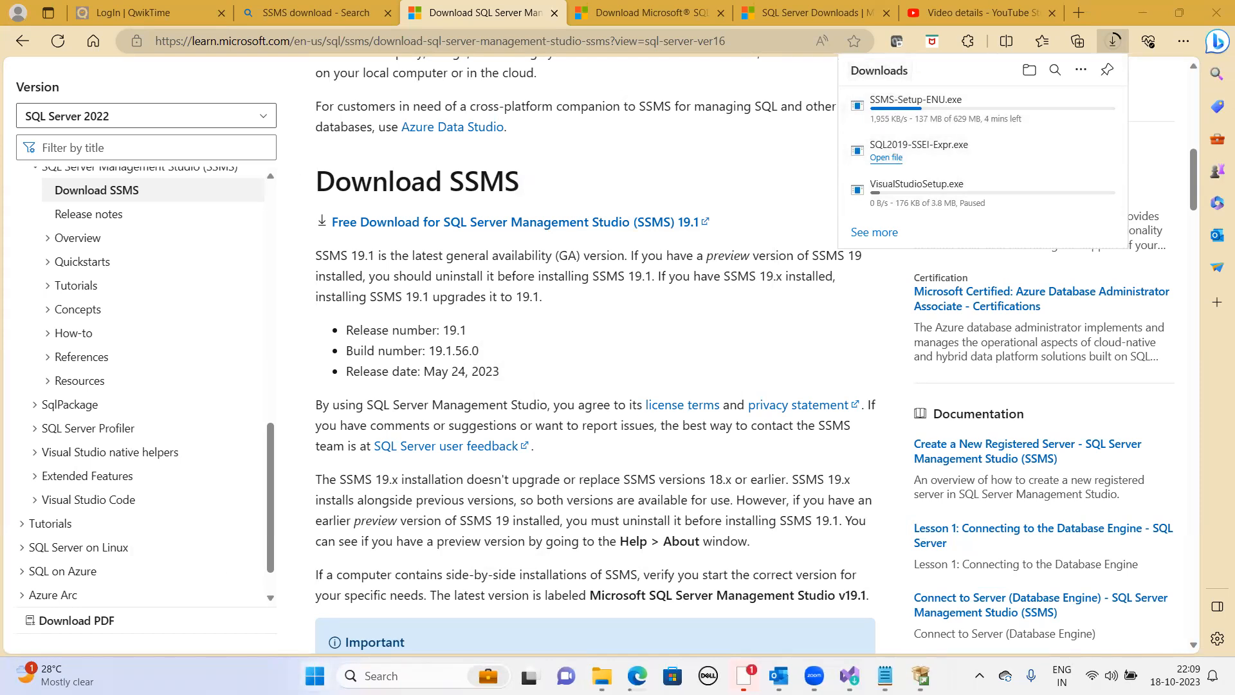
# - Search the Start menu for ssms and launch Microsoft SQL Server Management Studio 18
pyautogui.click(315, 675)
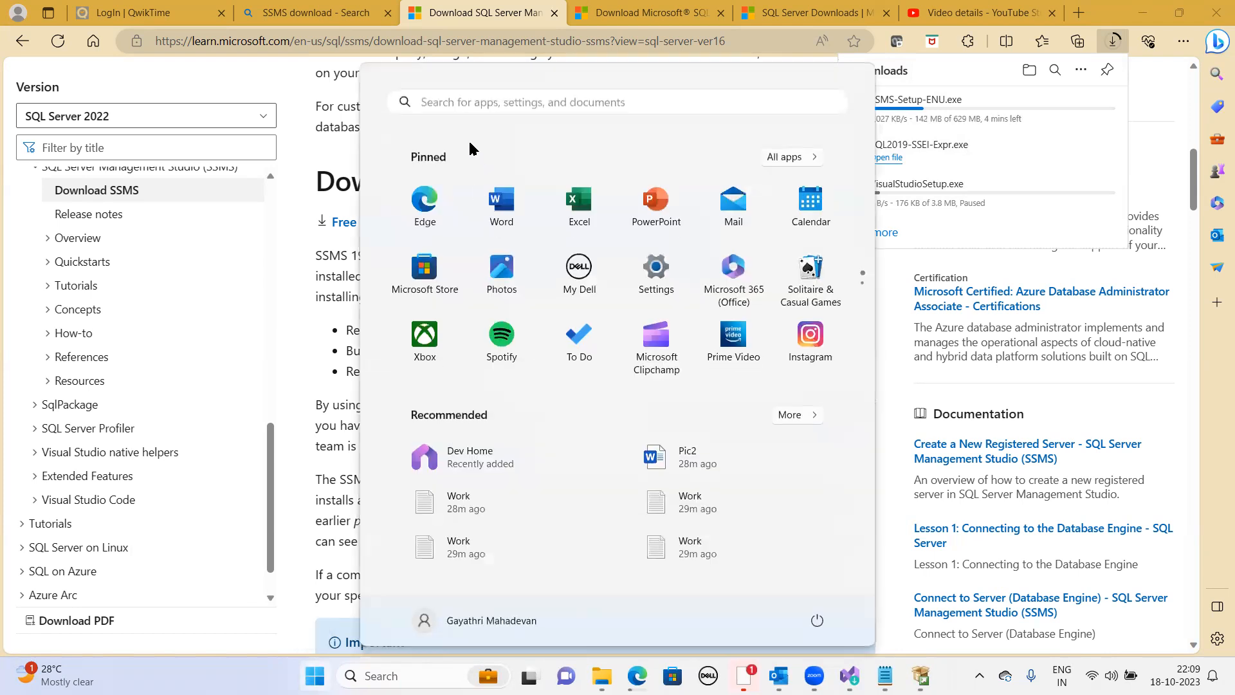
pyautogui.click(463, 103)
pyautogui.write('ssms')
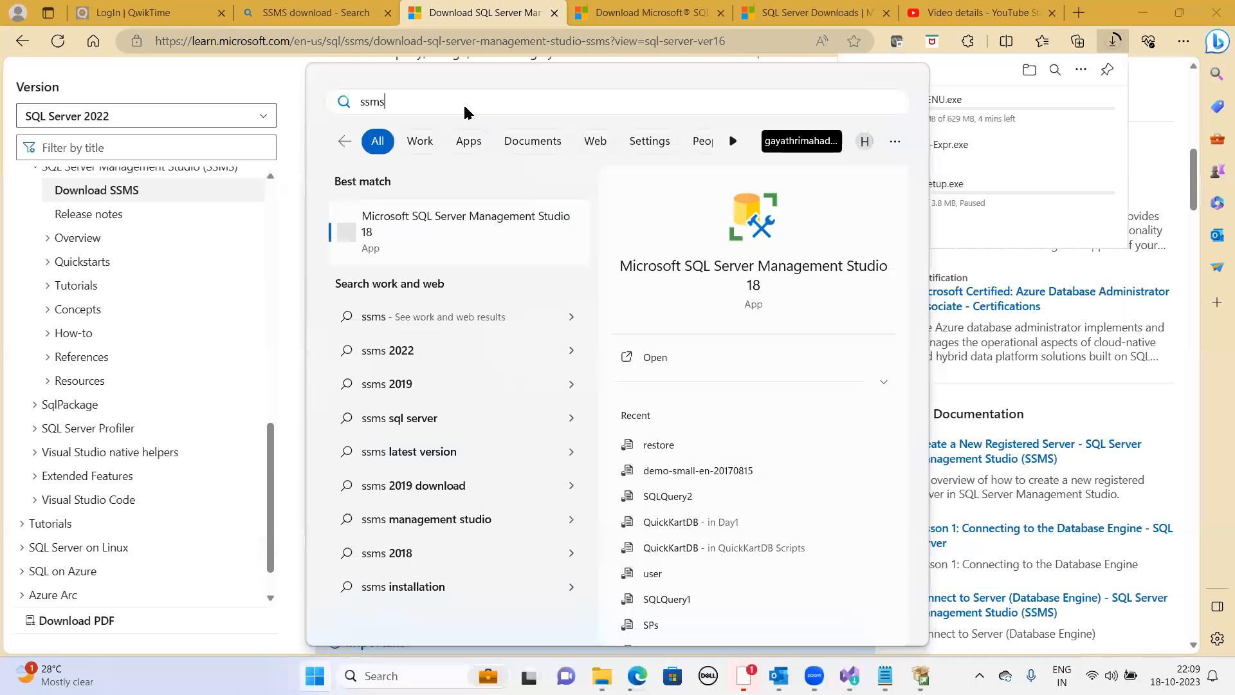
pyautogui.click(485, 231)
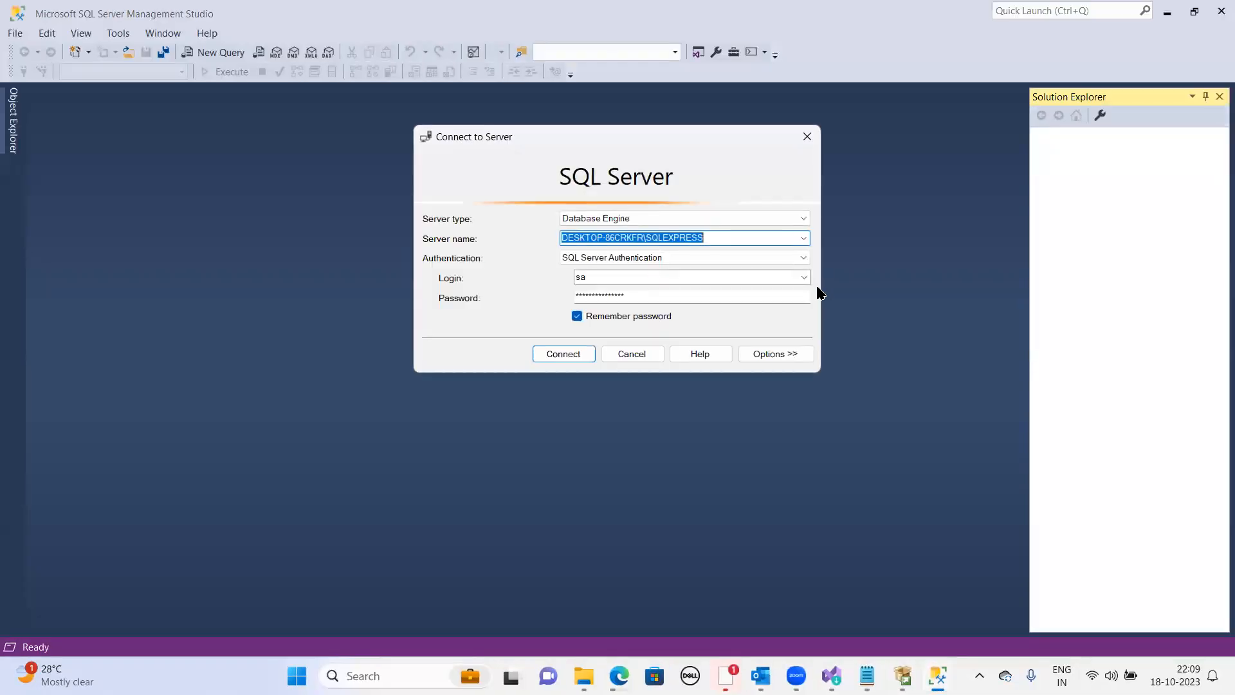
# - Browse local Database Engine servers, pick the DEMOINSTANCE instance, and connect with Windows Authentication
pyautogui.click(807, 238)
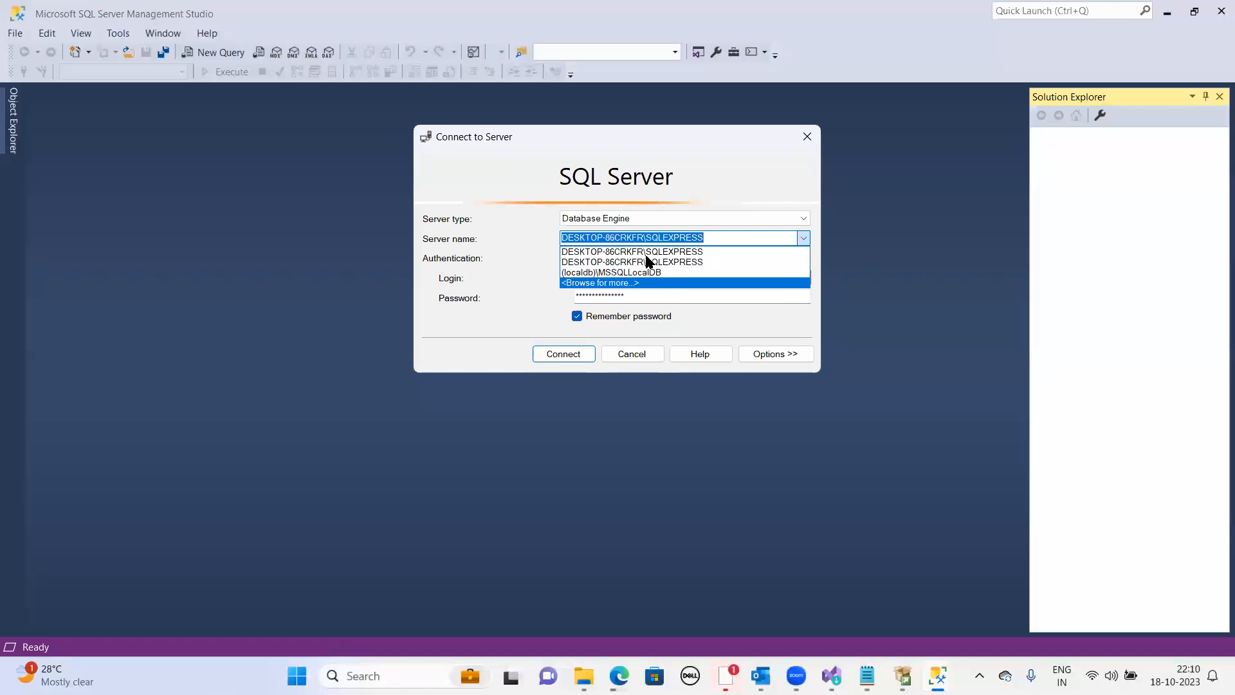
pyautogui.click(643, 285)
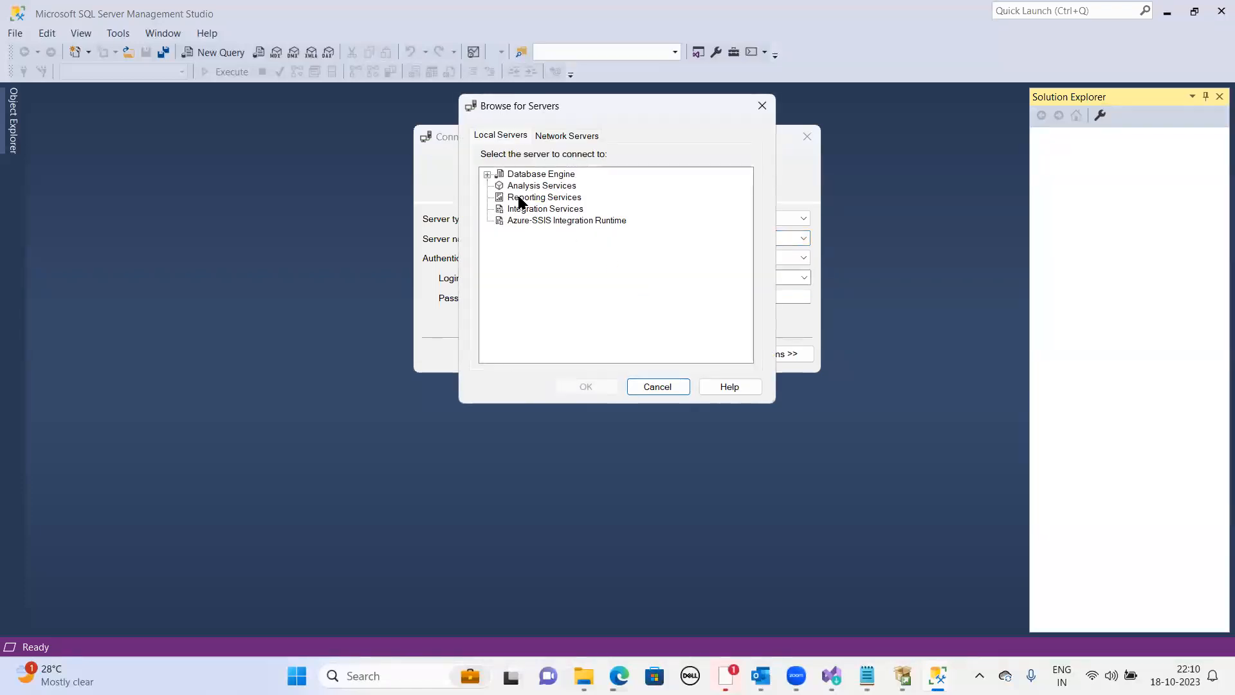
pyautogui.click(486, 174)
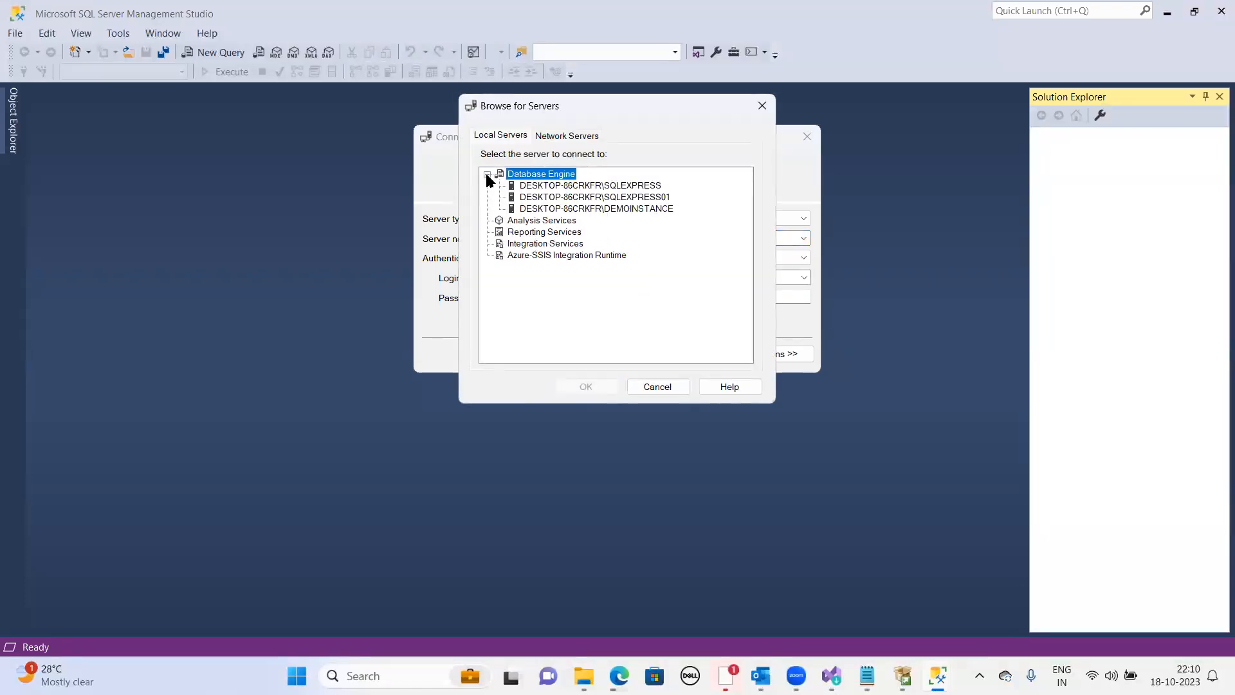
pyautogui.click(614, 207)
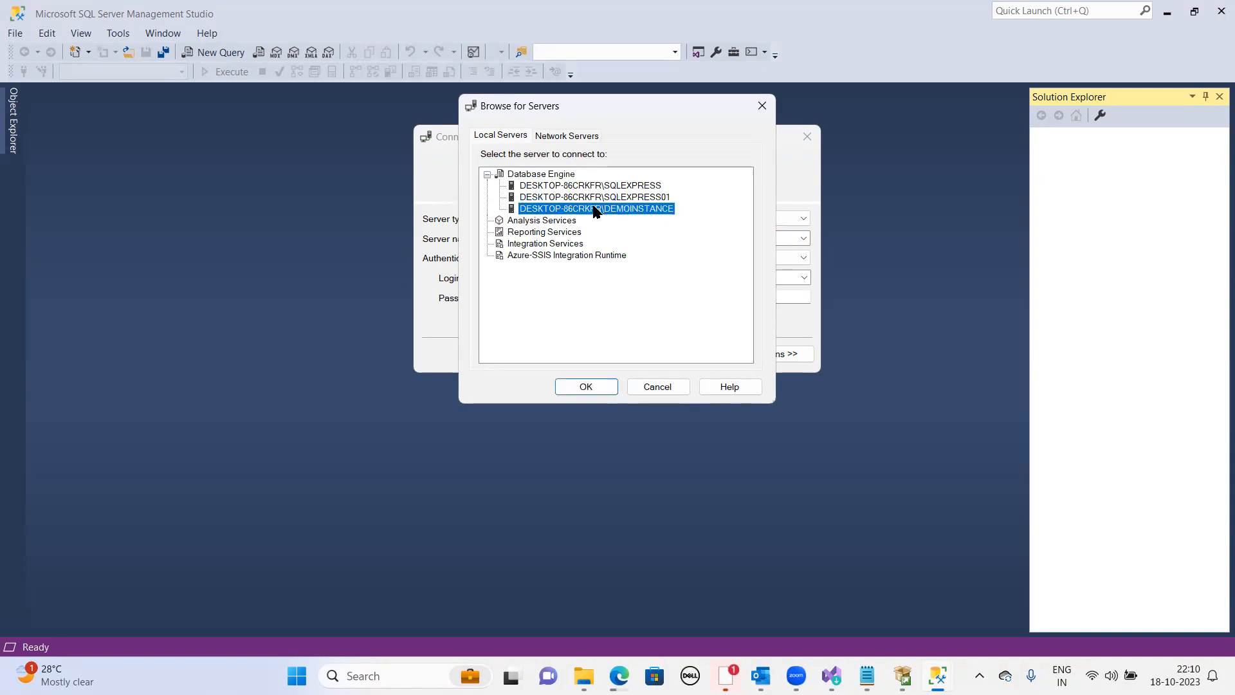
pyautogui.click(586, 386)
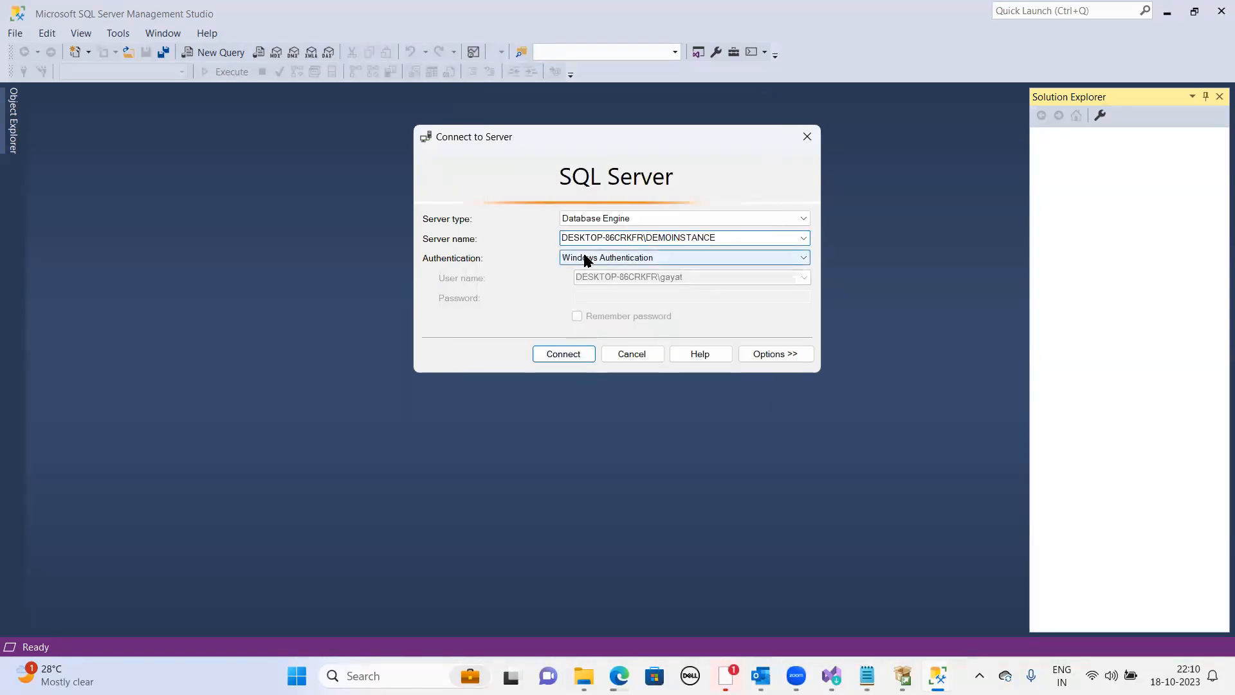
pyautogui.click(563, 353)
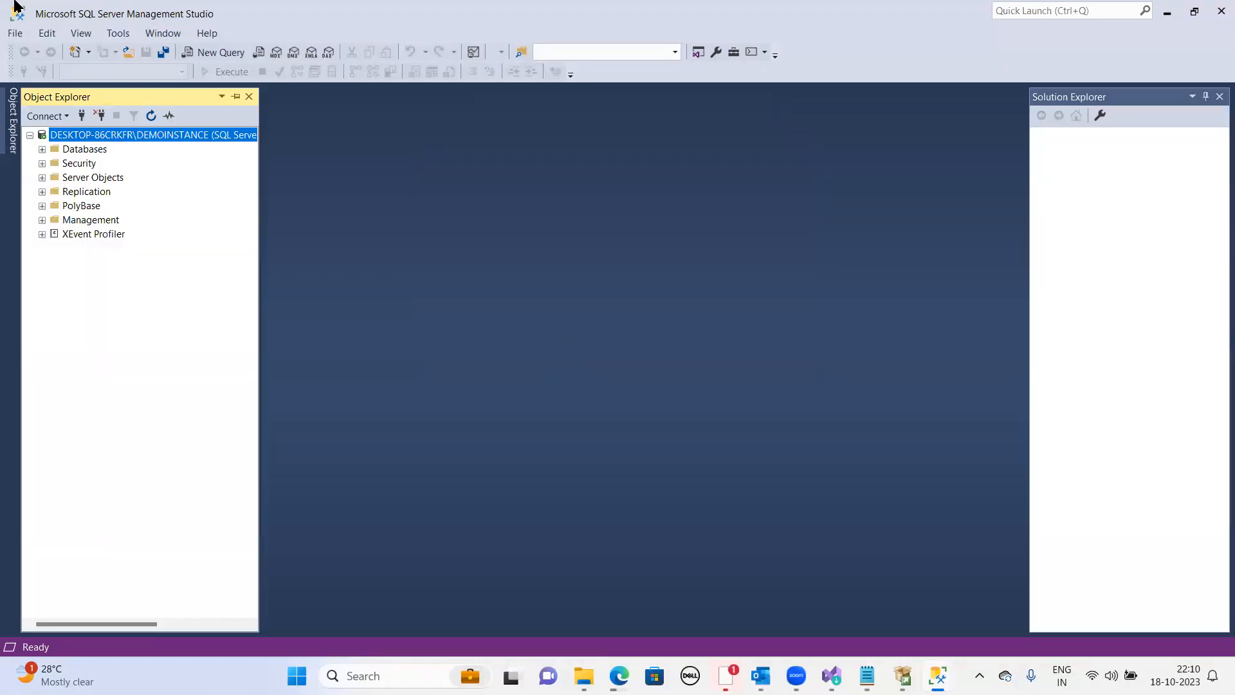
# - Disconnect Object Explorer, then reconnect to DEMOINSTANCE using SQL Server Authentication with login sa, the sa password, and Remember password
pyautogui.click(14, 34)
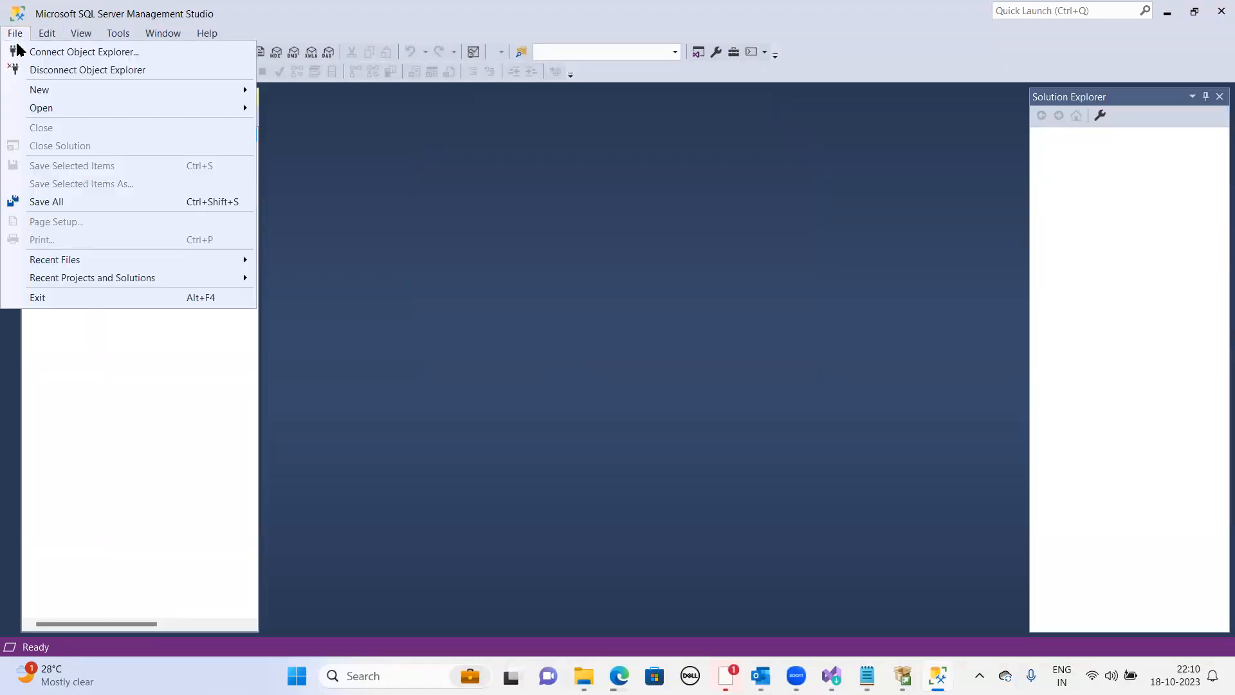
pyautogui.click(22, 66)
pyautogui.click(16, 34)
pyautogui.click(19, 49)
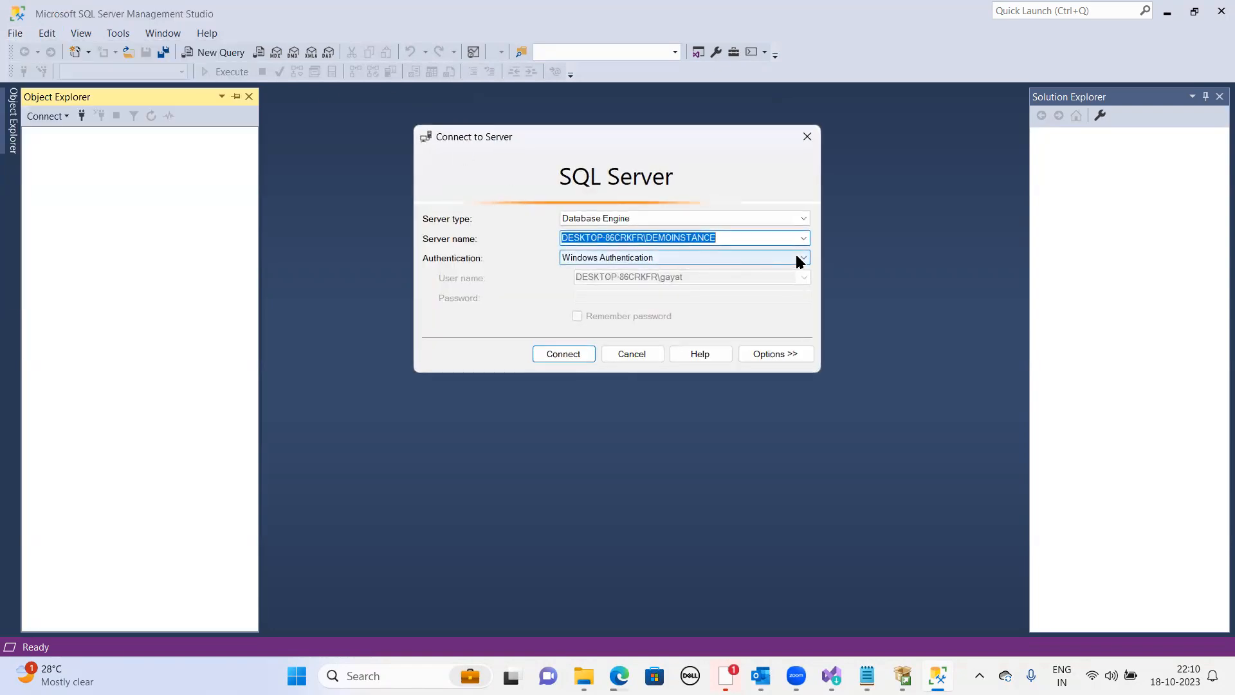
pyautogui.click(802, 258)
pyautogui.click(616, 282)
pyautogui.click(615, 282)
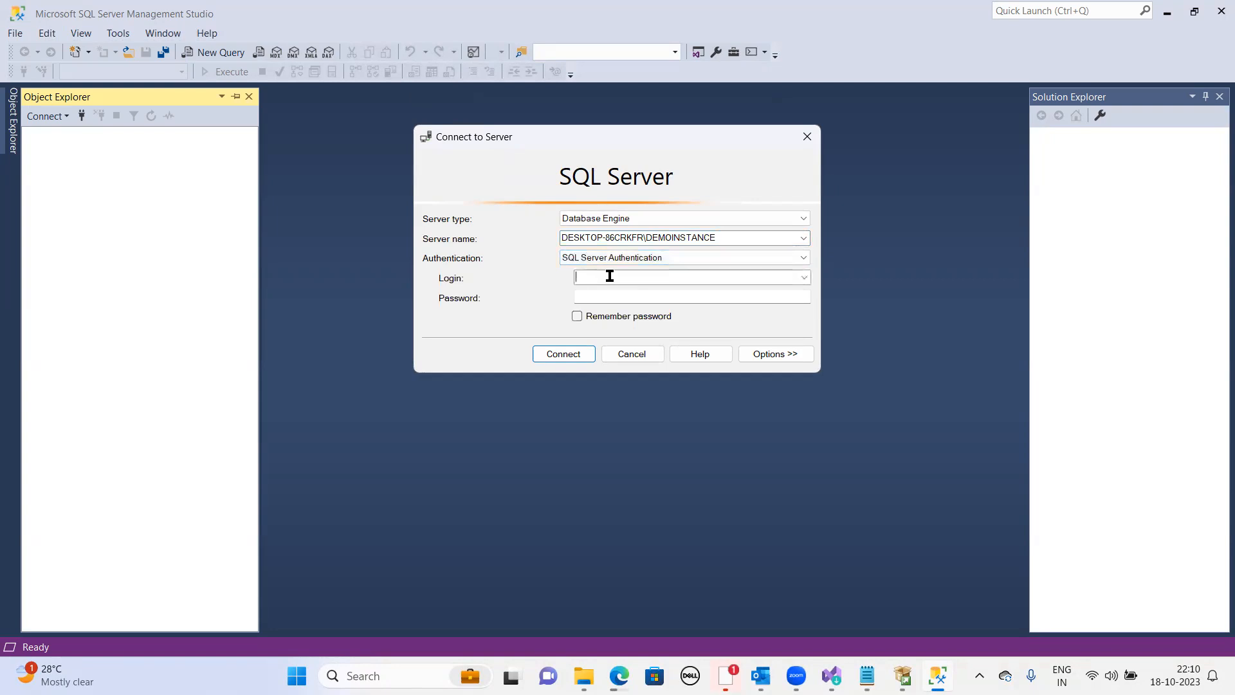
pyautogui.write('sa')
pyautogui.click(615, 293)
pyautogui.write('*****')
pyautogui.click(577, 316)
pyautogui.click(584, 357)
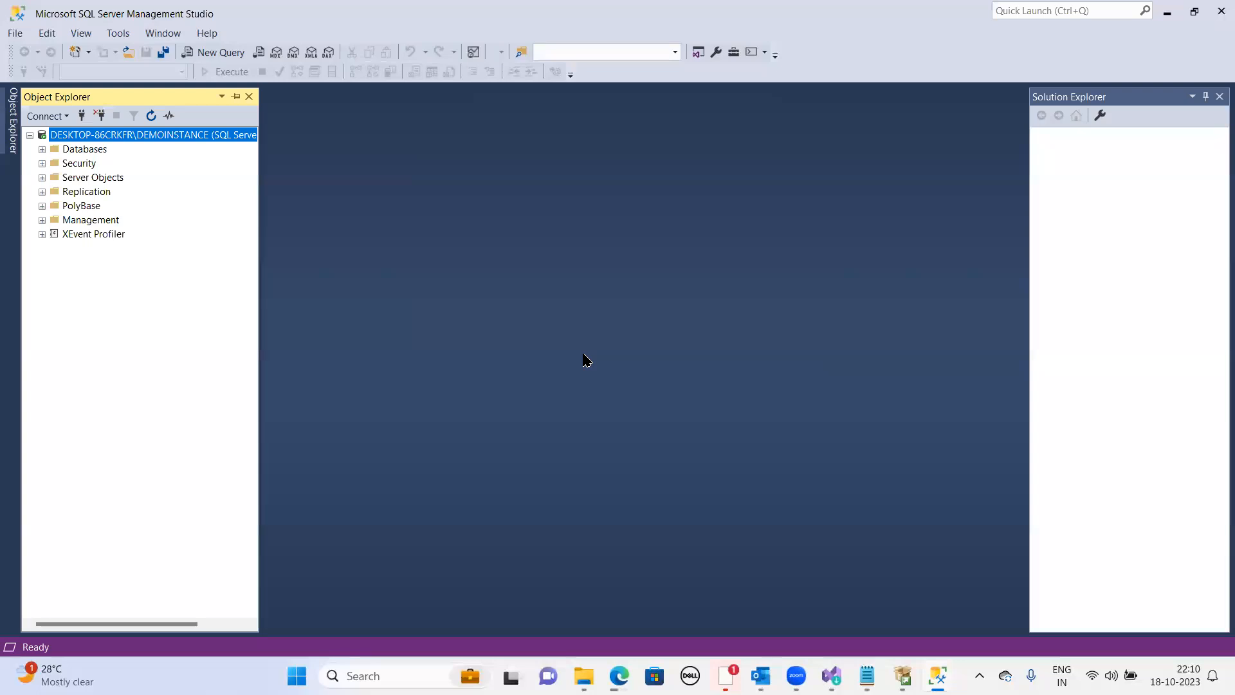
# - Disconnect Object Explorer and reconnect to the SQLEXPRESS instance using the saved sa login
pyautogui.click(14, 32)
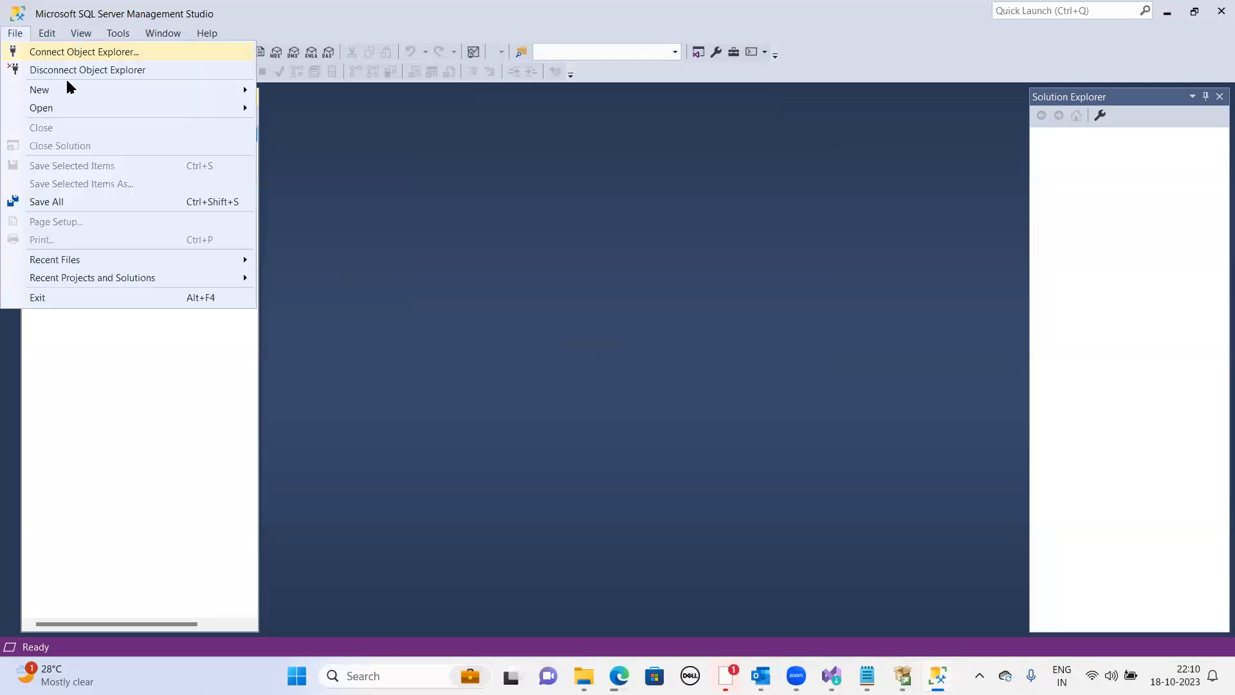
pyautogui.click(71, 68)
pyautogui.click(15, 33)
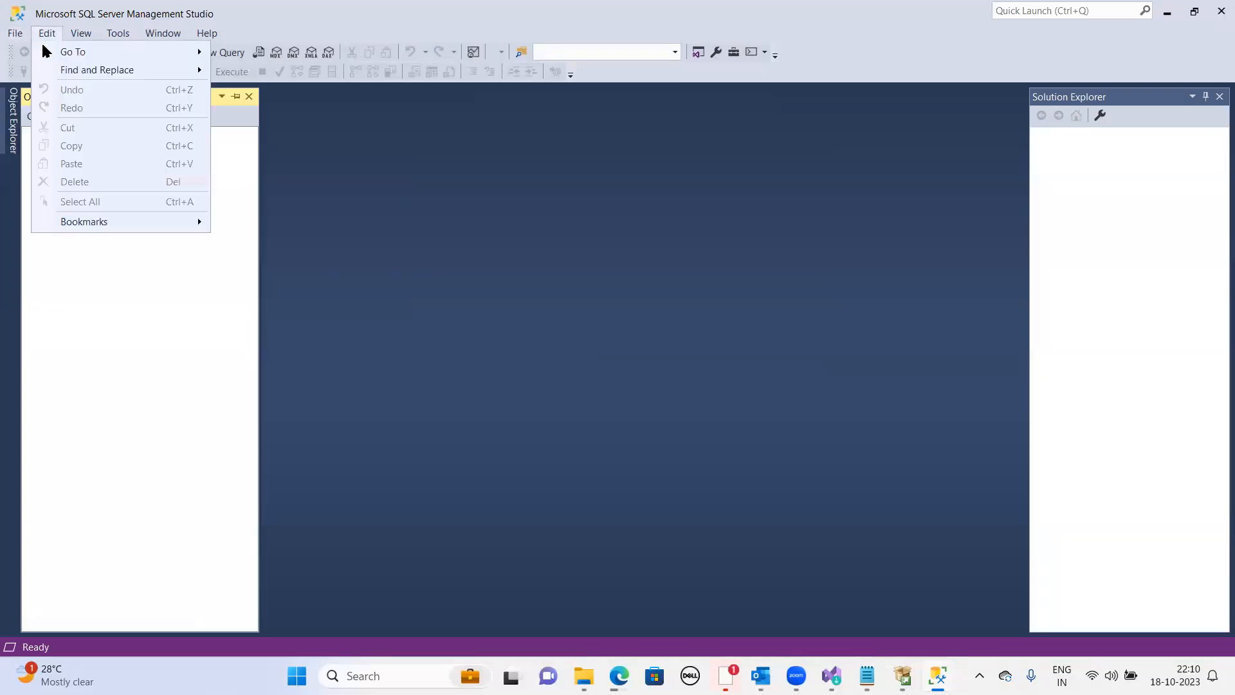
pyautogui.click(23, 51)
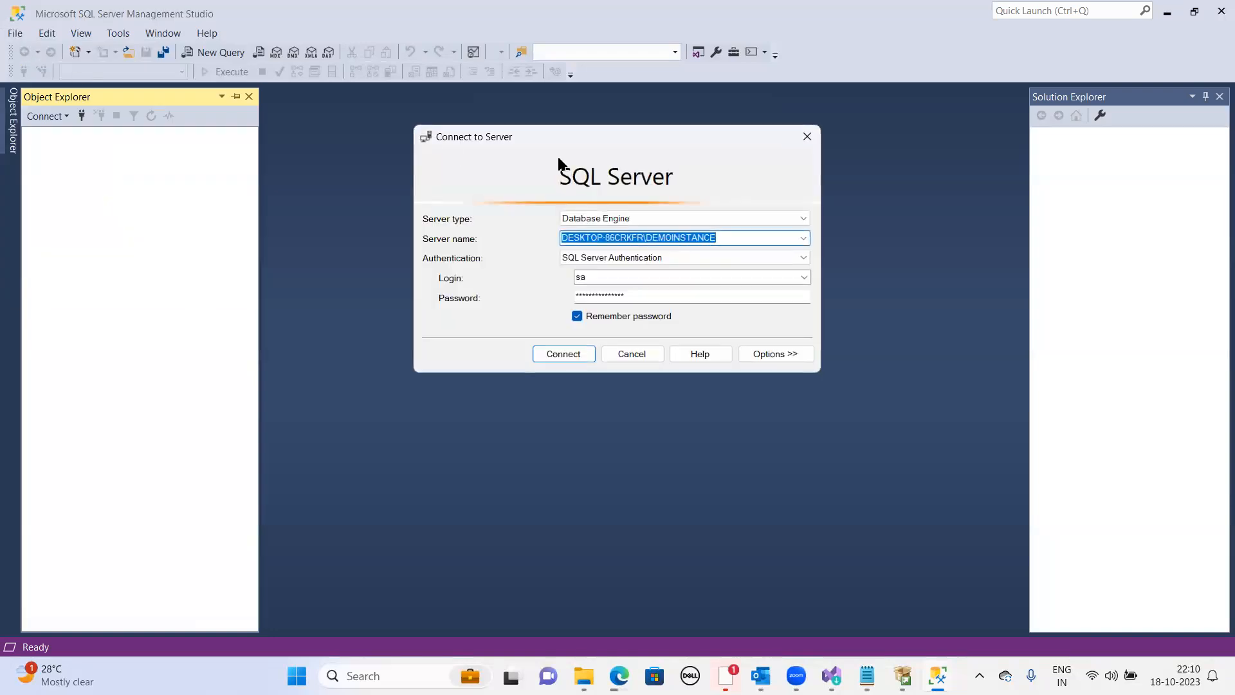
pyautogui.click(803, 240)
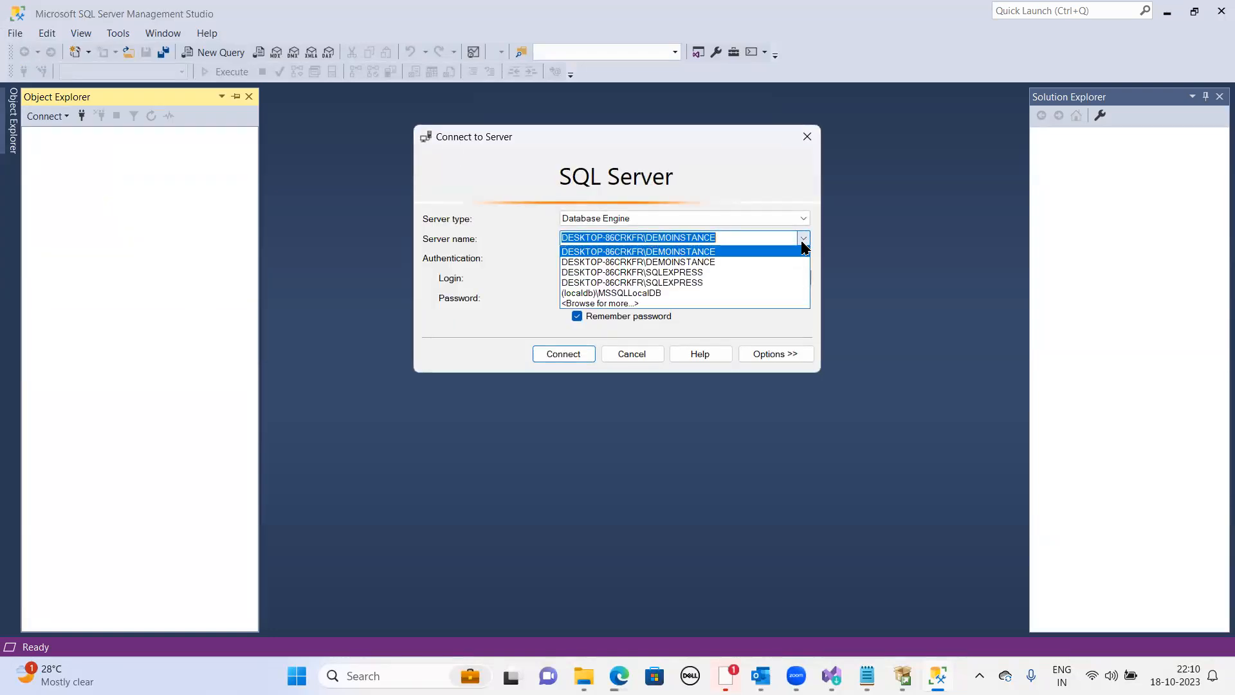
pyautogui.click(695, 272)
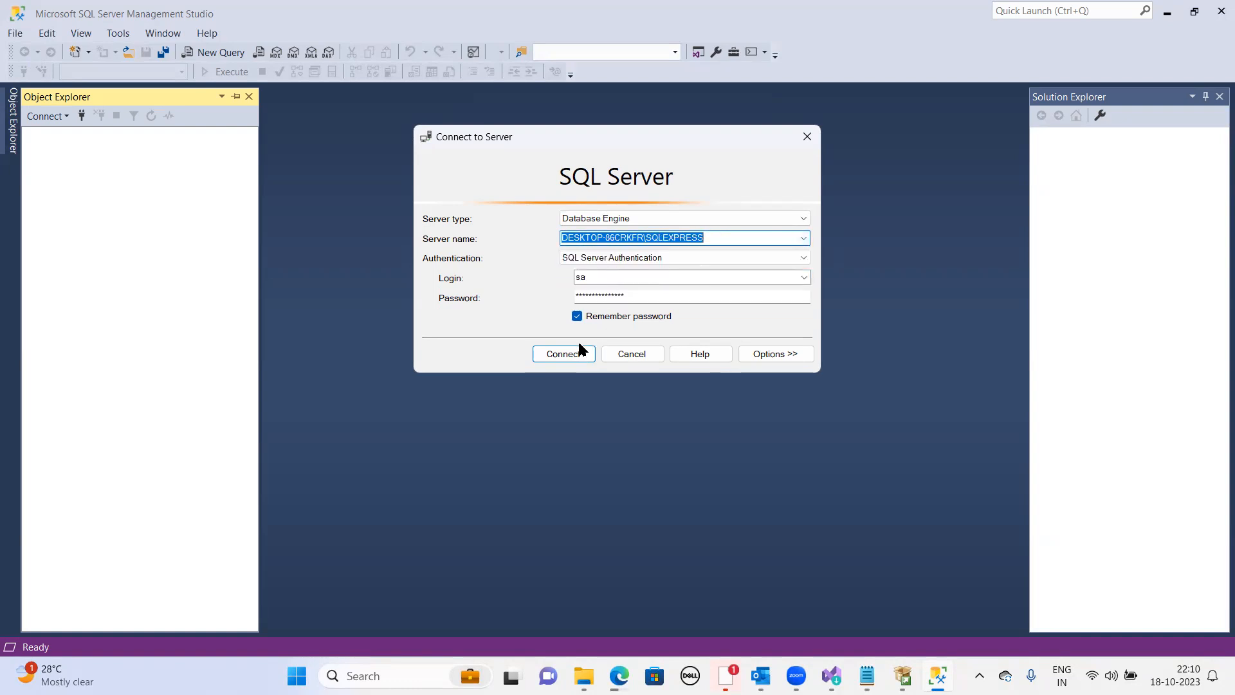
pyautogui.click(562, 353)
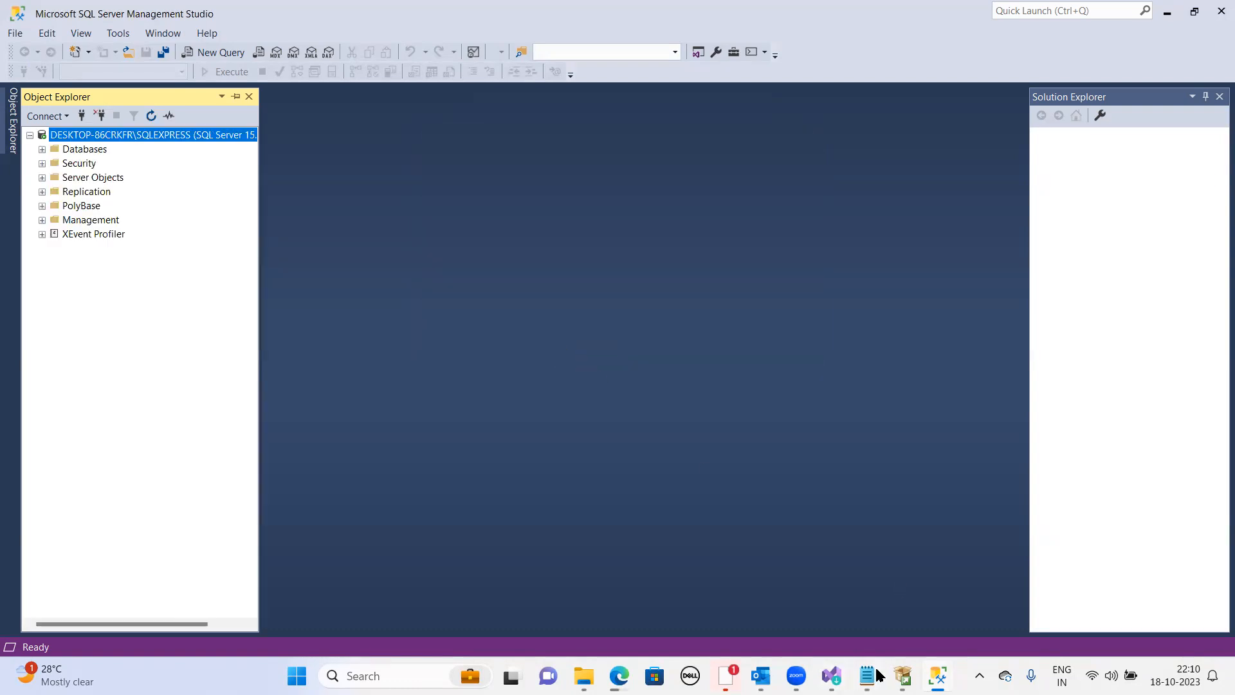
# - Switch back to the SSMS download page in the browser
pyautogui.moveTo(608, 674)
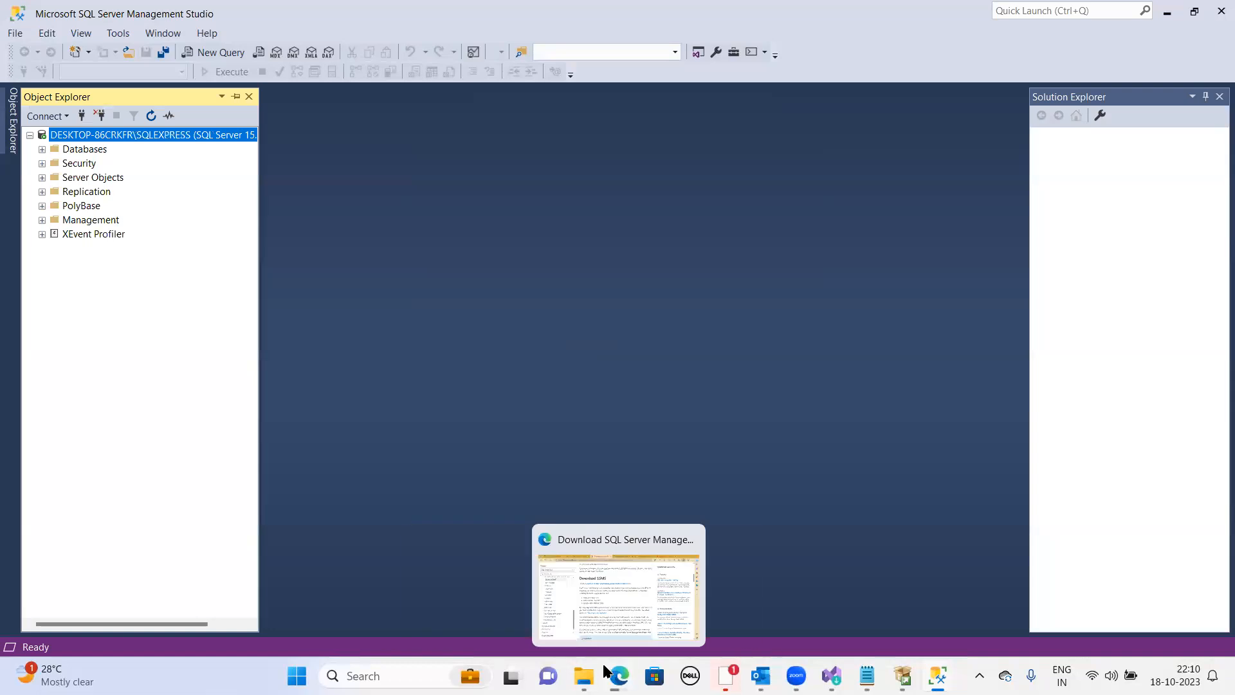
pyautogui.click(598, 587)
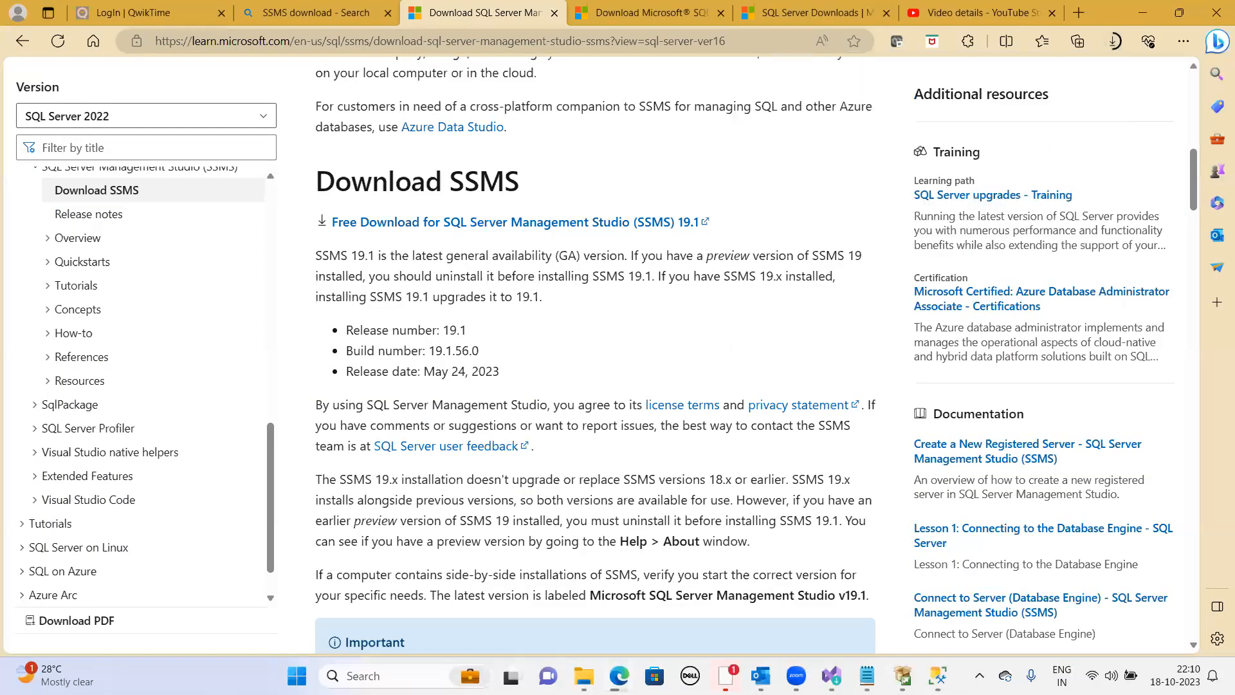